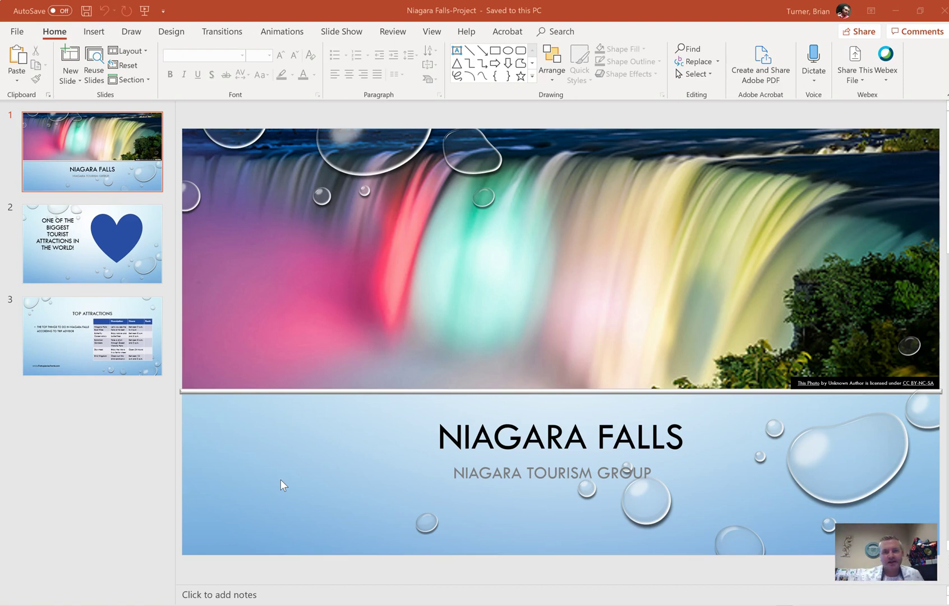
Open slide 2, which has the blue heart and the biggest-tourist-attractions text.
left_click(215, 501)
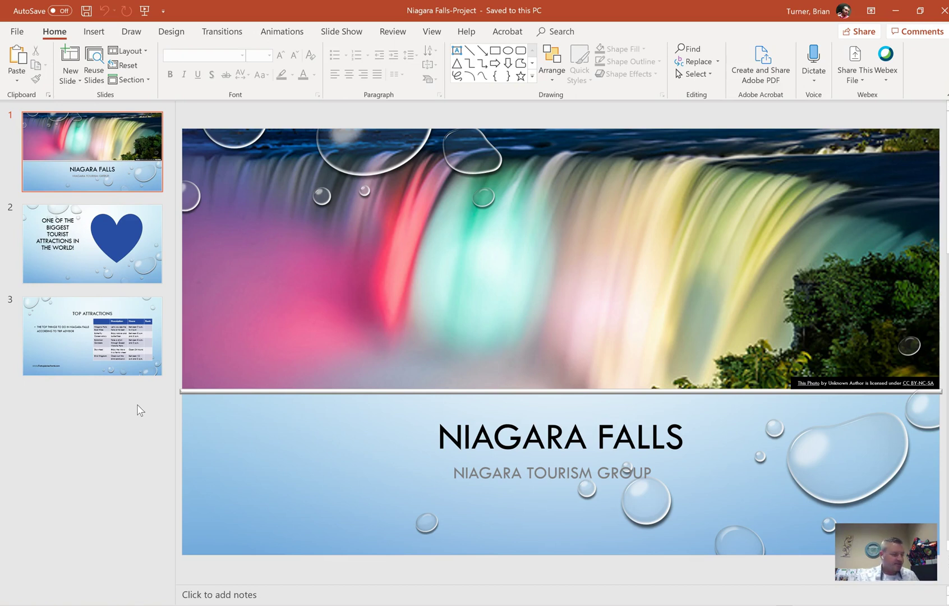
left_click(85, 220)
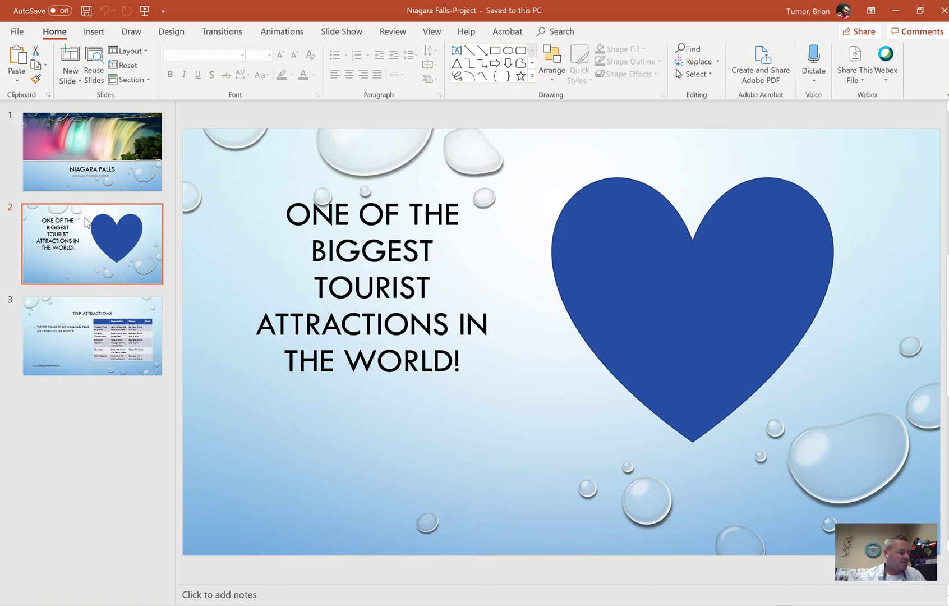
Style the heart with Moderate Effect - Pink, Accent 5, then move to the Top Attractions table on slide 3.
left_click(599, 328)
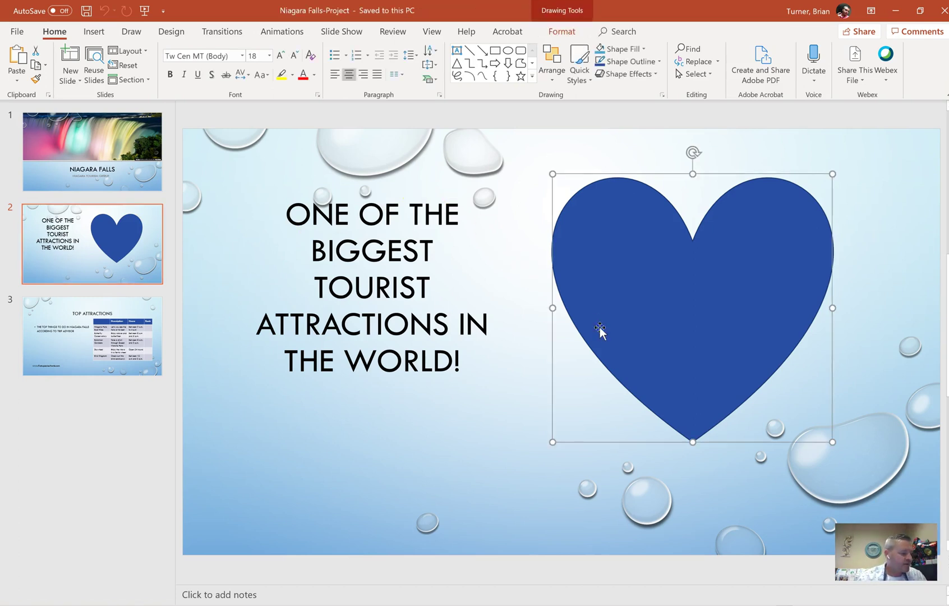
left_click(561, 32)
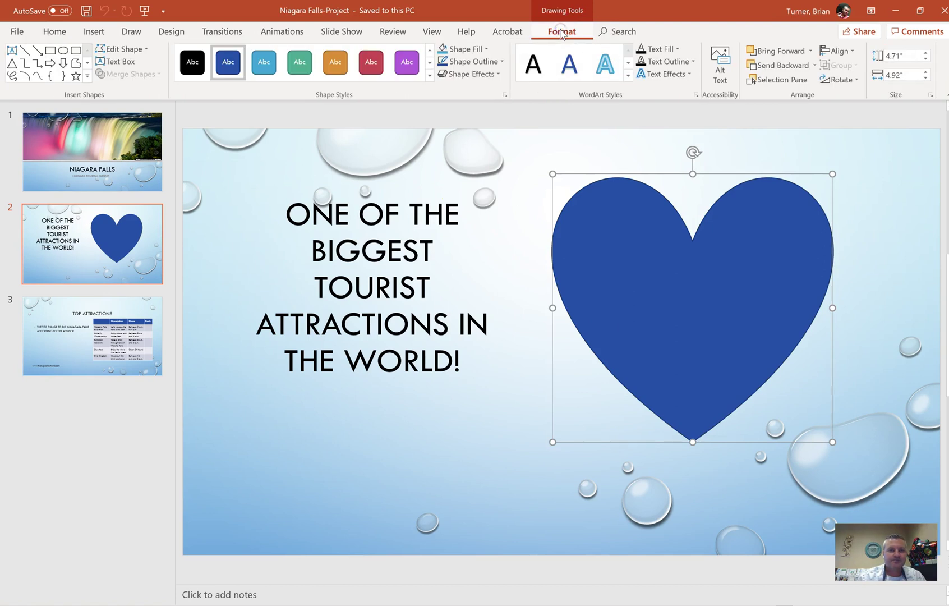
left_click(429, 79)
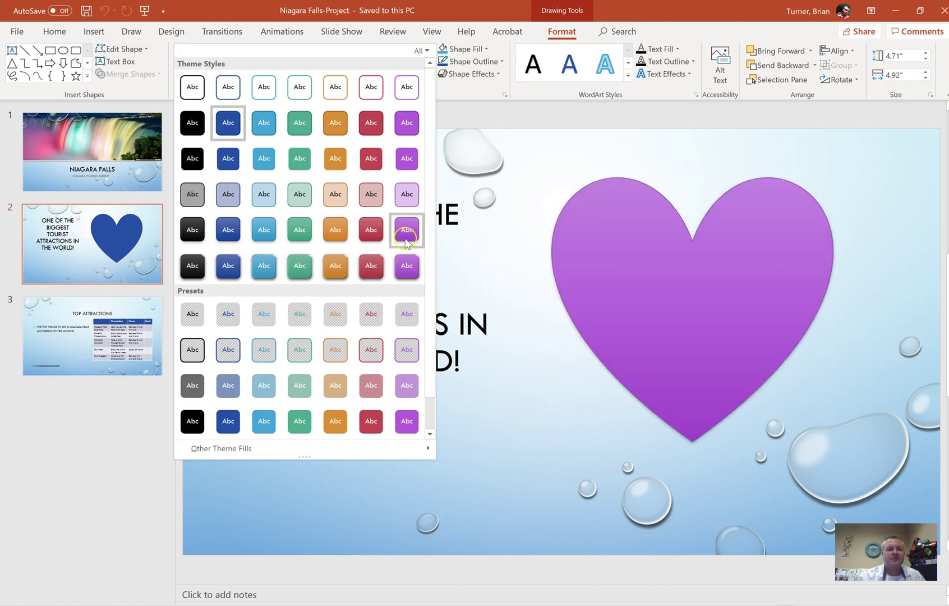
left_click(365, 240)
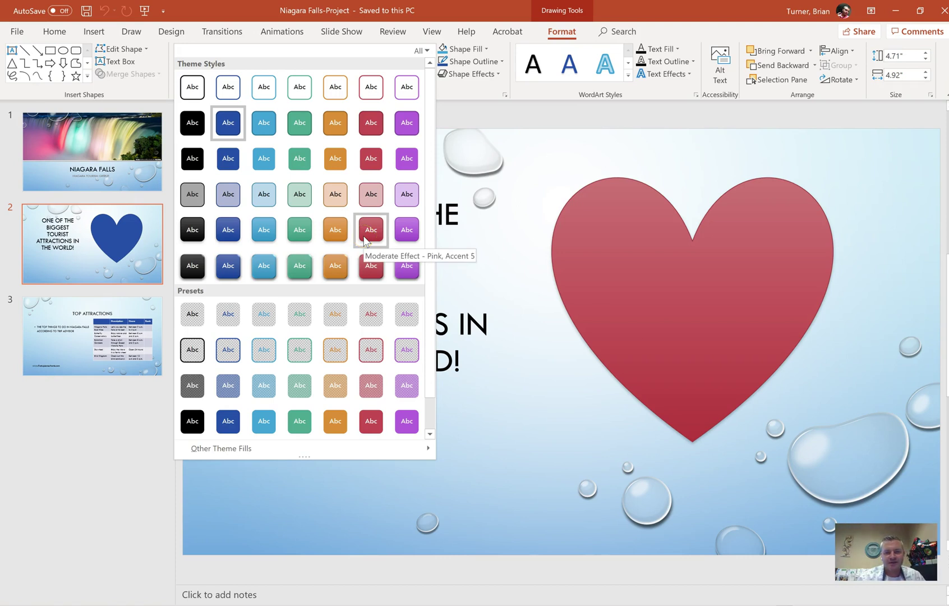
left_click(365, 240)
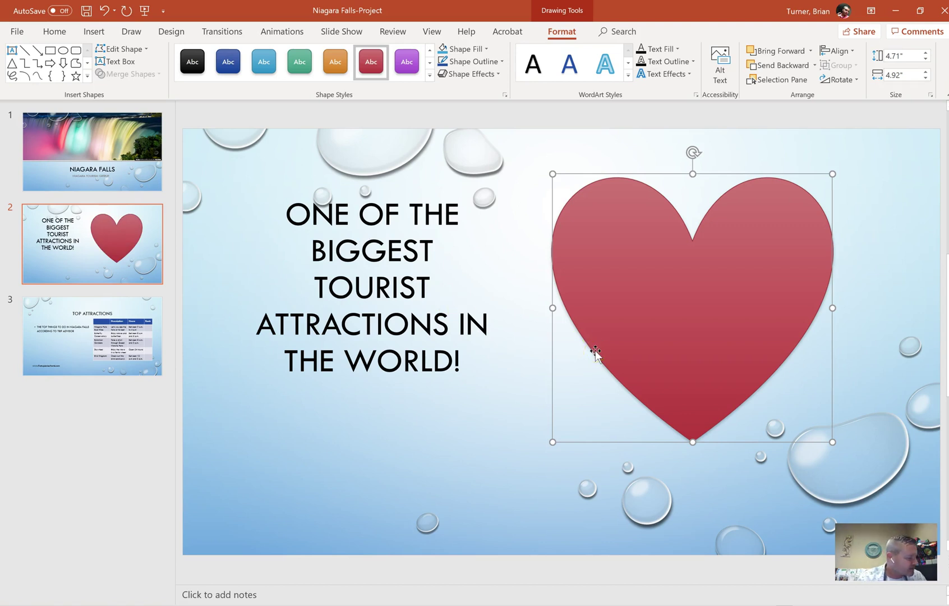
left_click(99, 342)
left_click(708, 386)
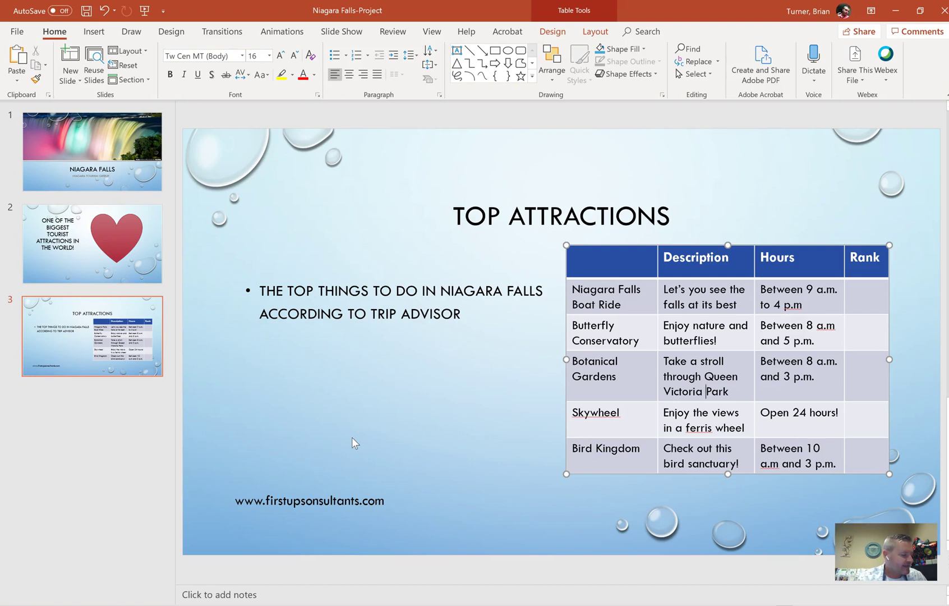
Select the empty Rank column and delete it with Delete Columns.
left_click(697, 328)
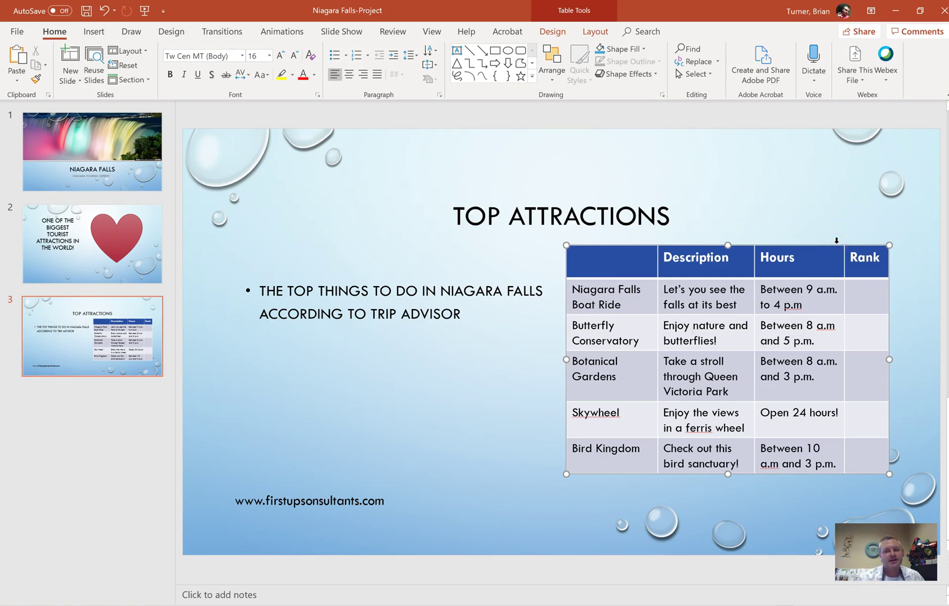
left_click(861, 239)
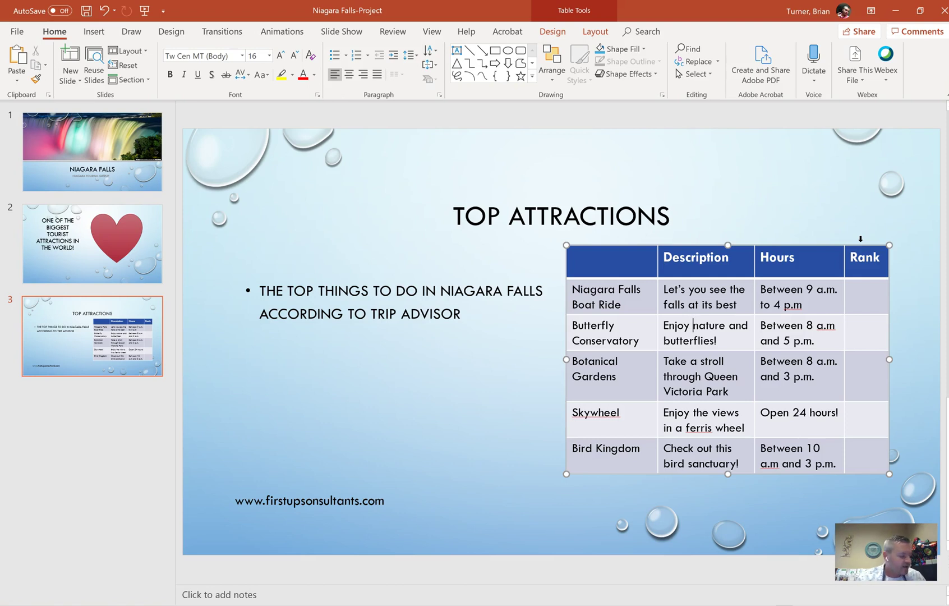
left_click(858, 256)
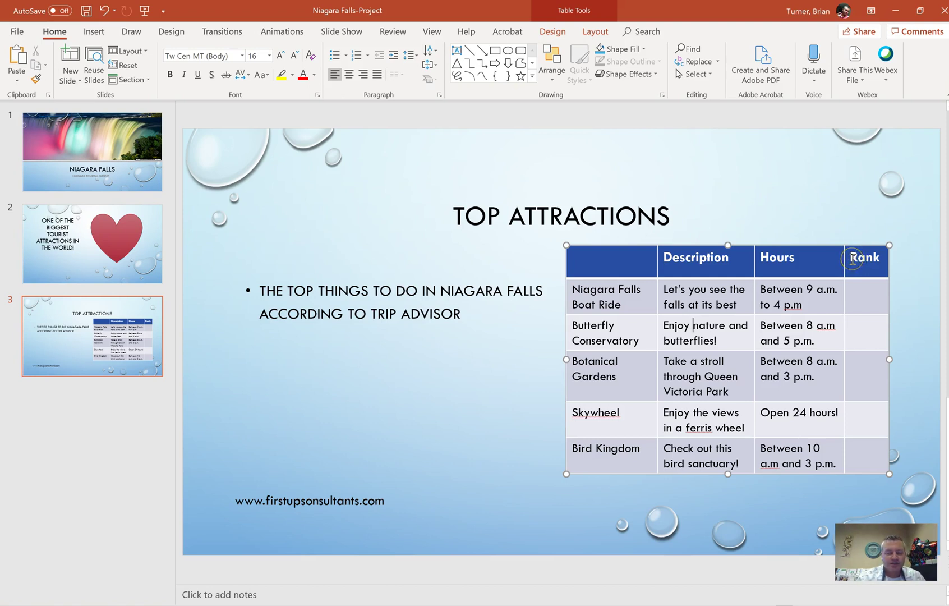
left_click_drag(853, 258, 868, 449)
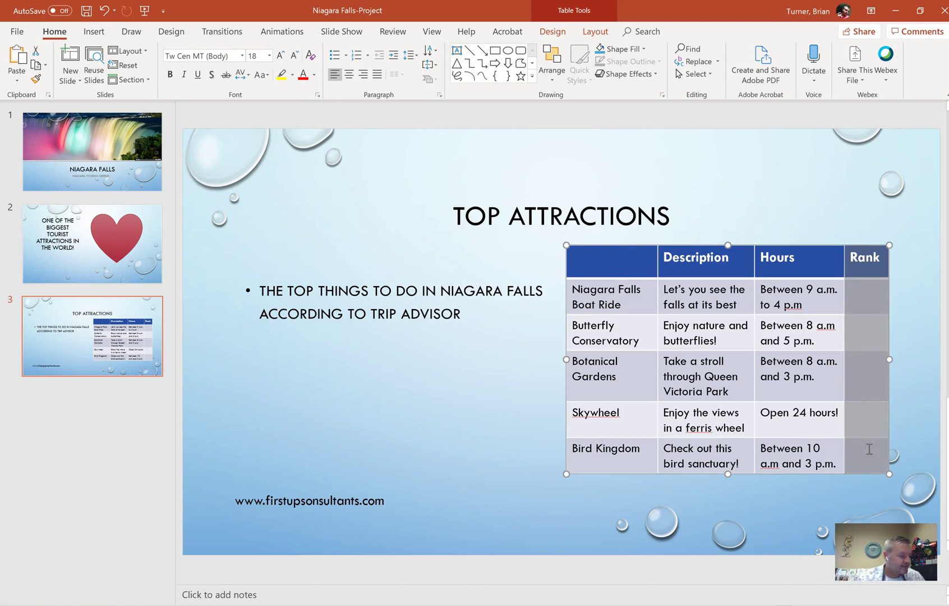
right_click(865, 347)
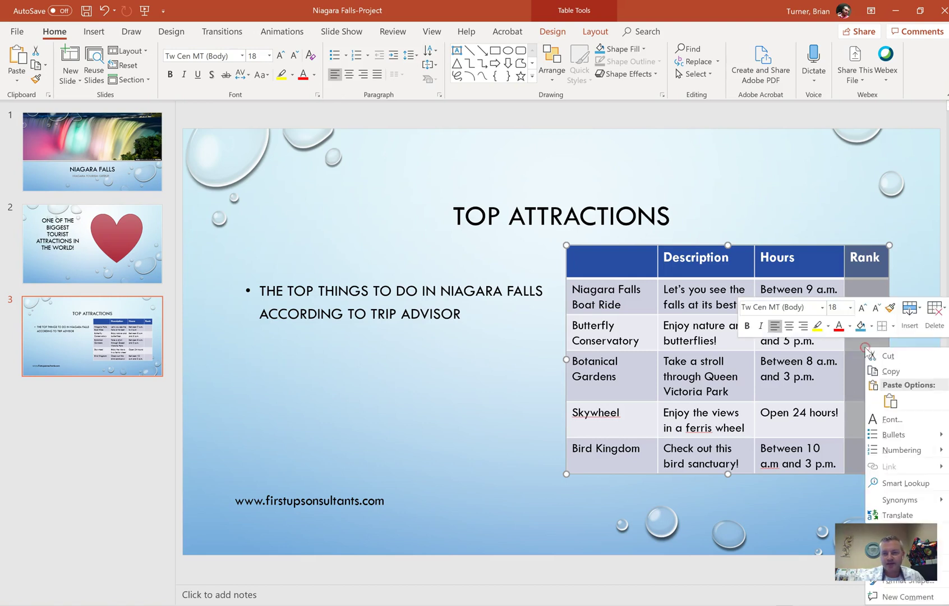
left_click(934, 311)
left_click(922, 345)
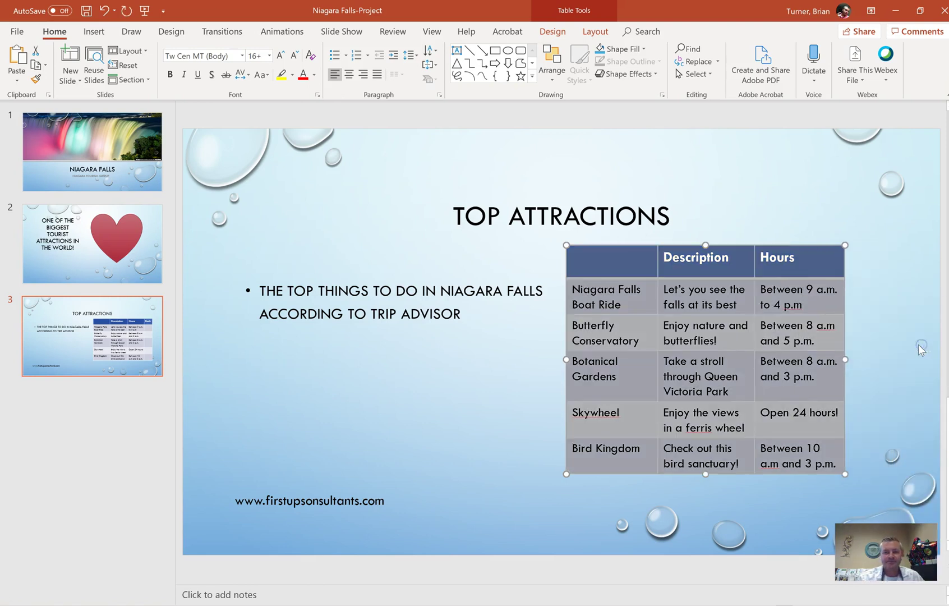
Select the Hours, Description and first table columns, then deselect the table.
left_click(813, 241)
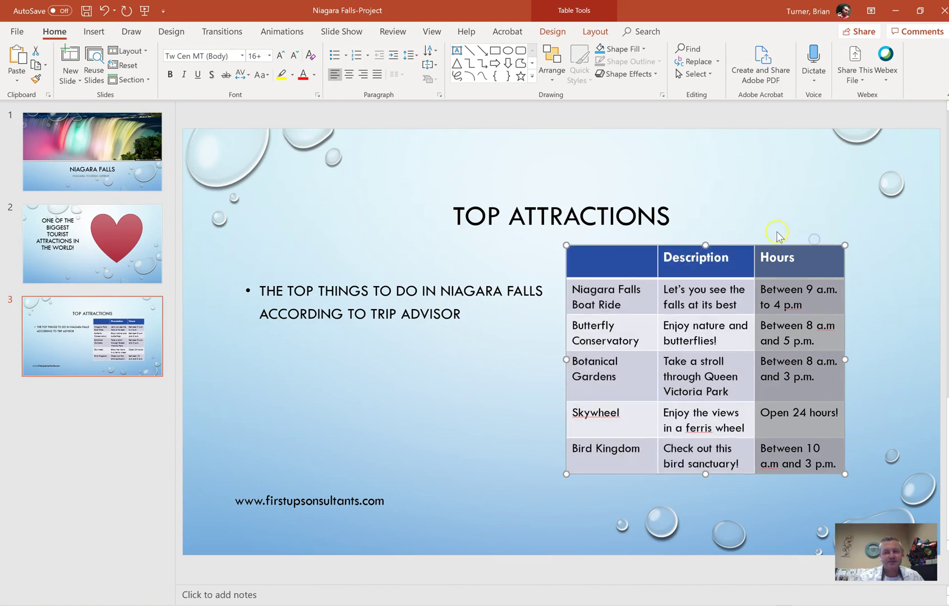
left_click(731, 240)
left_click(642, 239)
left_click_drag(669, 259, 719, 468)
left_click(470, 458)
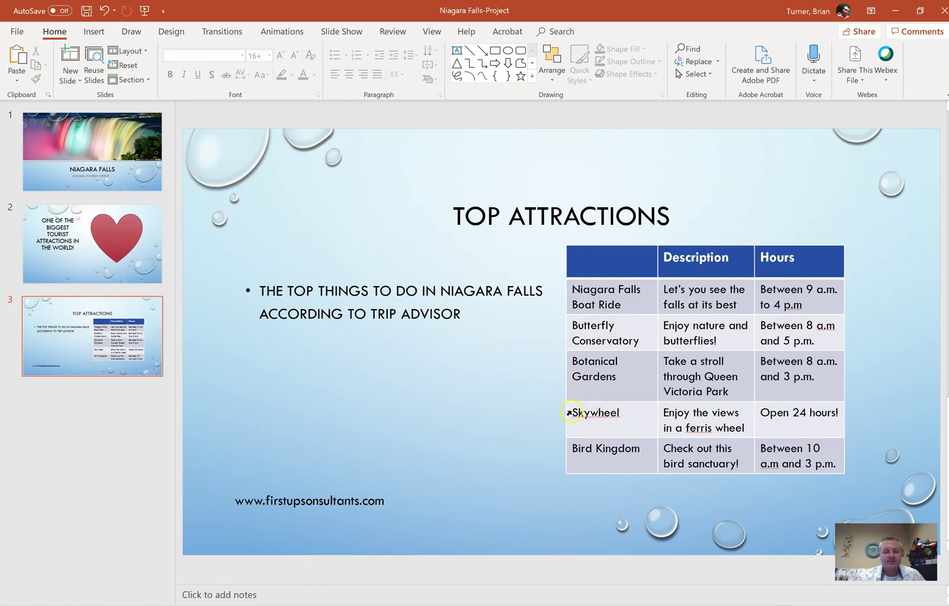
Insert a blank row above the Skywheel row using Insert Above on the Table Layout tab.
left_click_drag(575, 411, 721, 428)
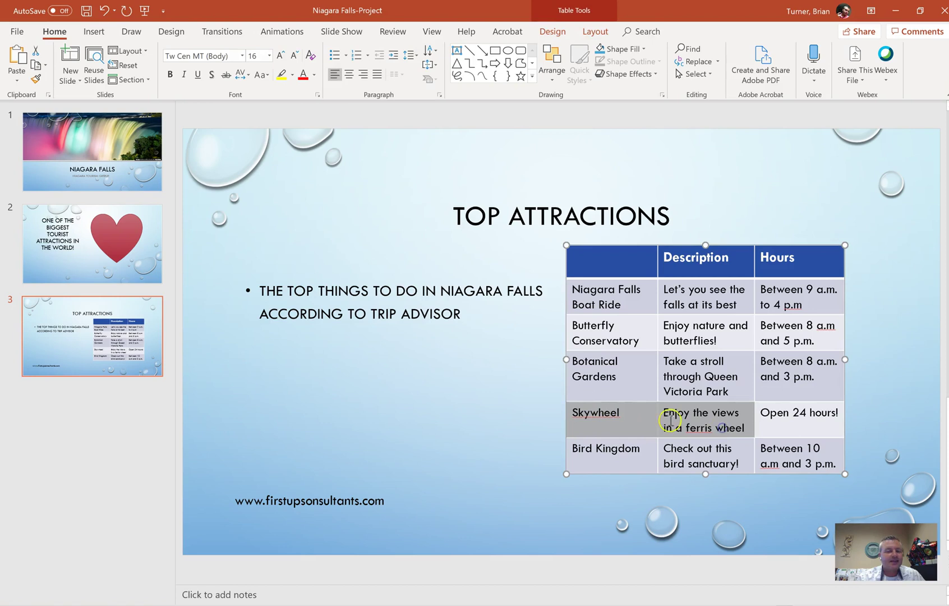
left_click(557, 419)
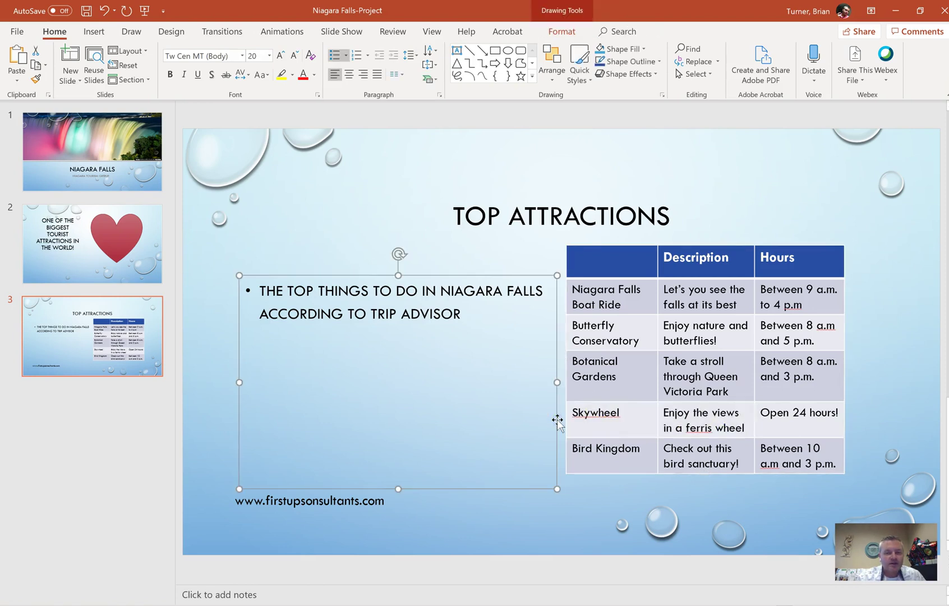
left_click(559, 420)
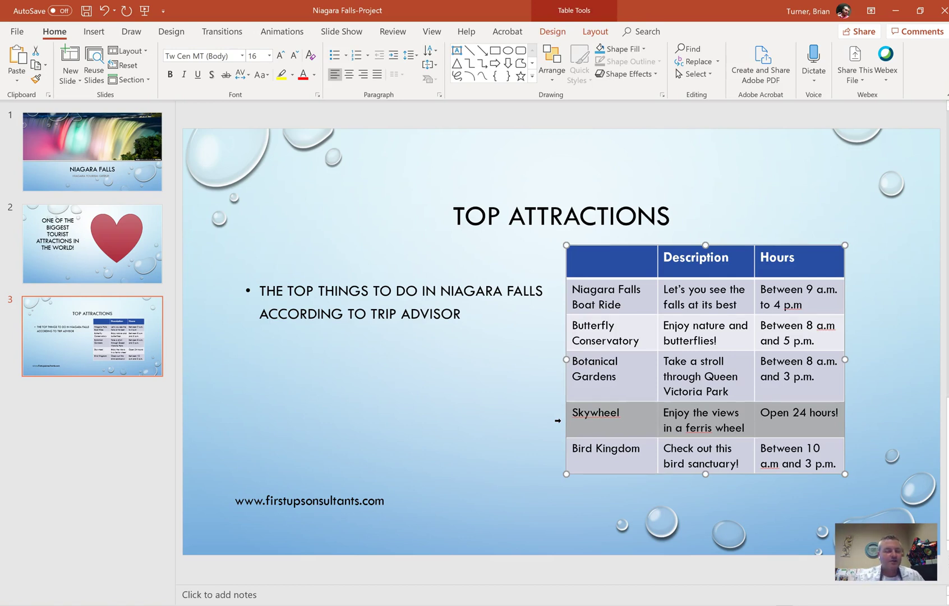
left_click(591, 415)
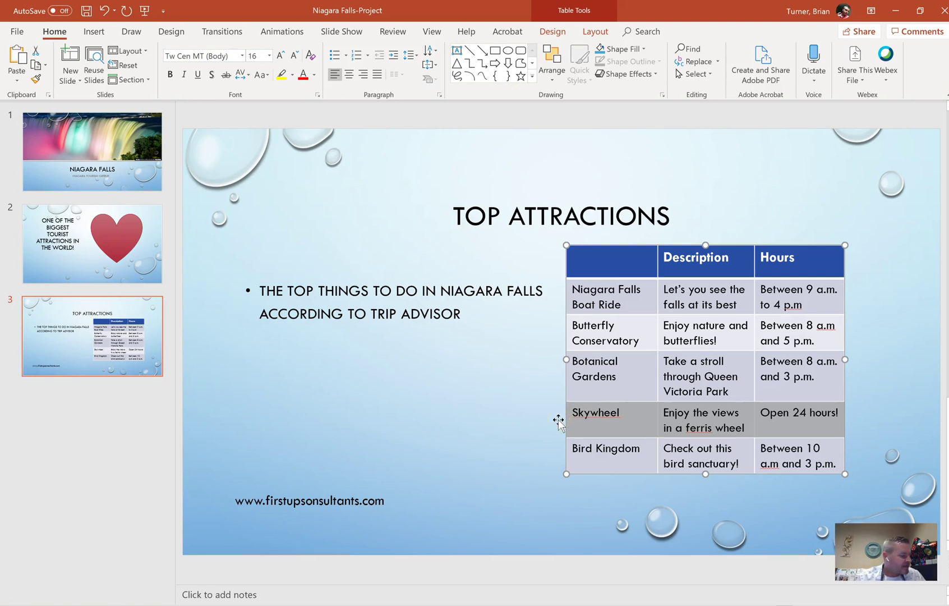
right_click(617, 424)
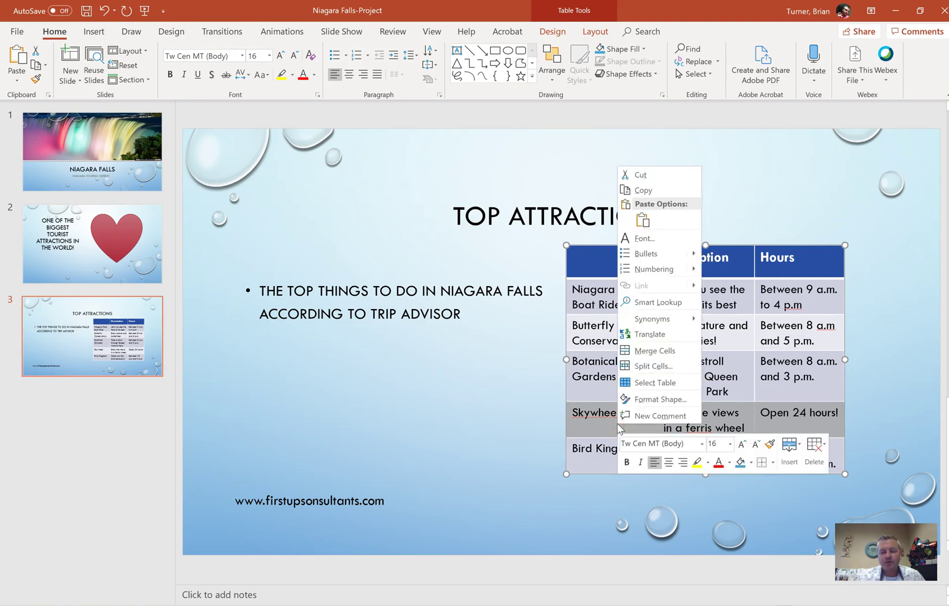
left_click(686, 365)
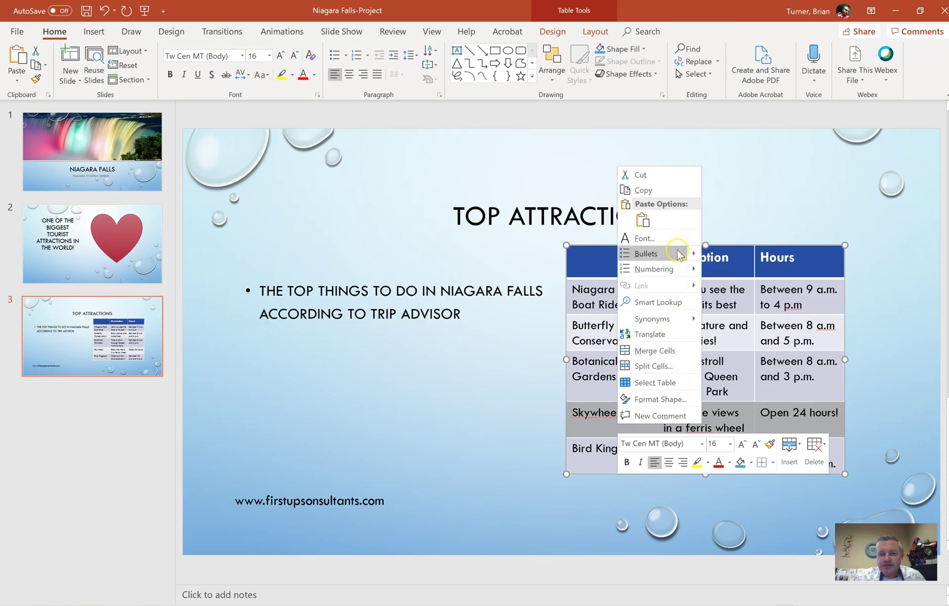
left_click(608, 438)
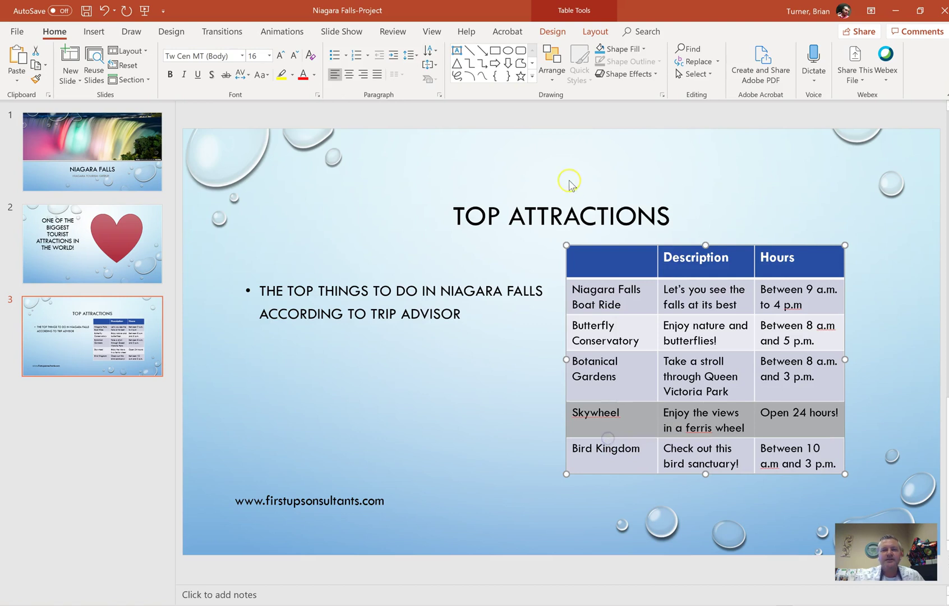
left_click(591, 34)
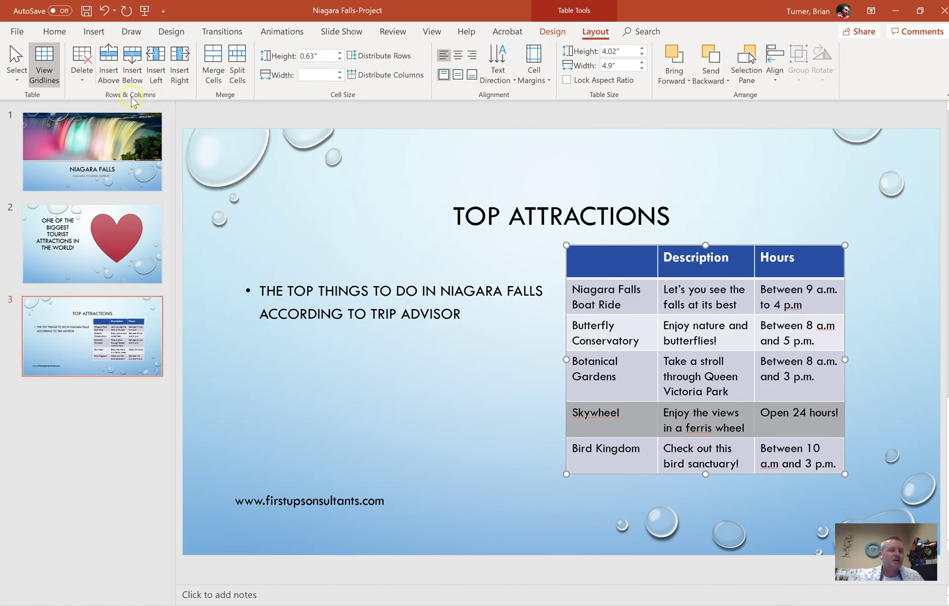
left_click(108, 71)
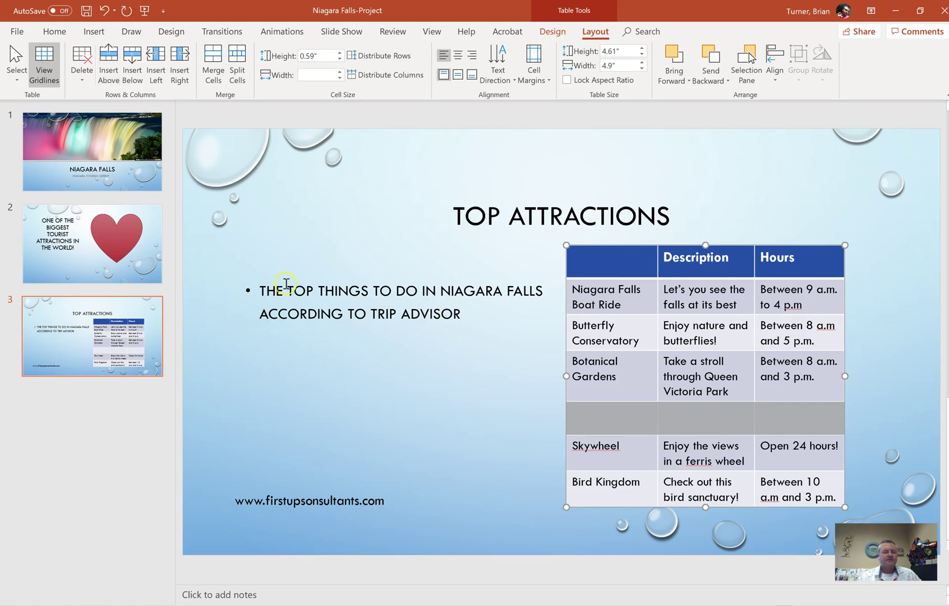
left_click(545, 424)
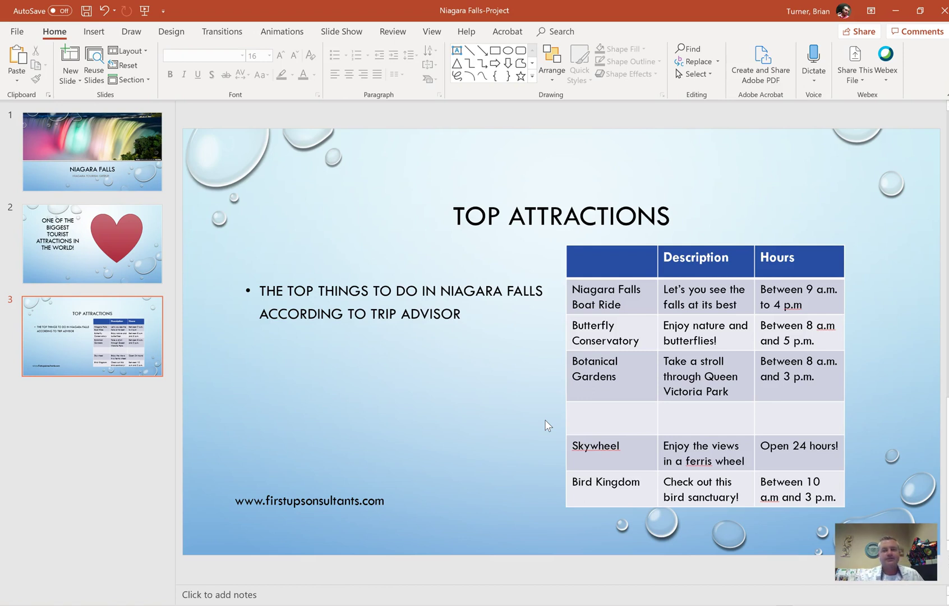
Apply the Fracture transition to the Niagara Falls title slide, after briefly trying Crush.
left_click(227, 32)
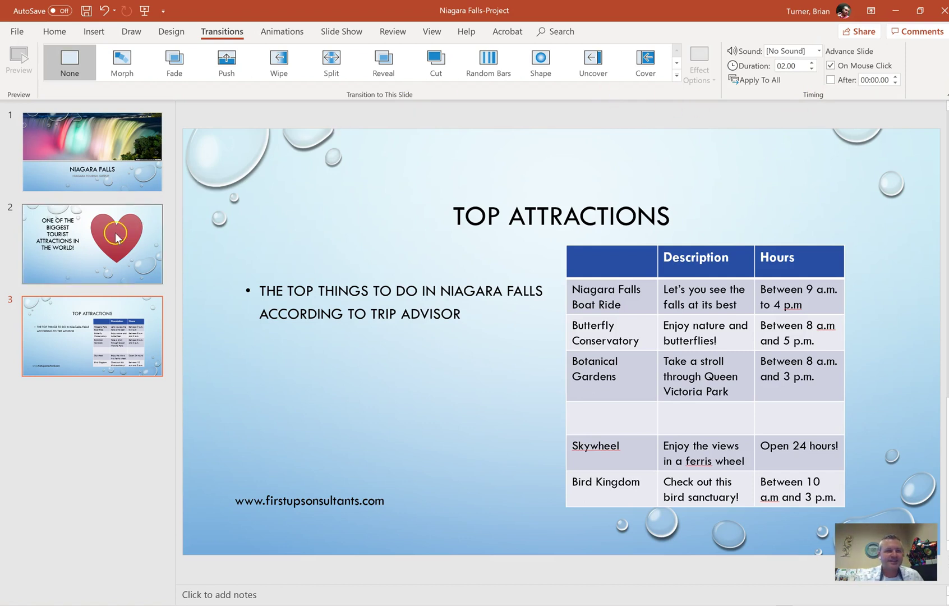
left_click(115, 233)
left_click(31, 147)
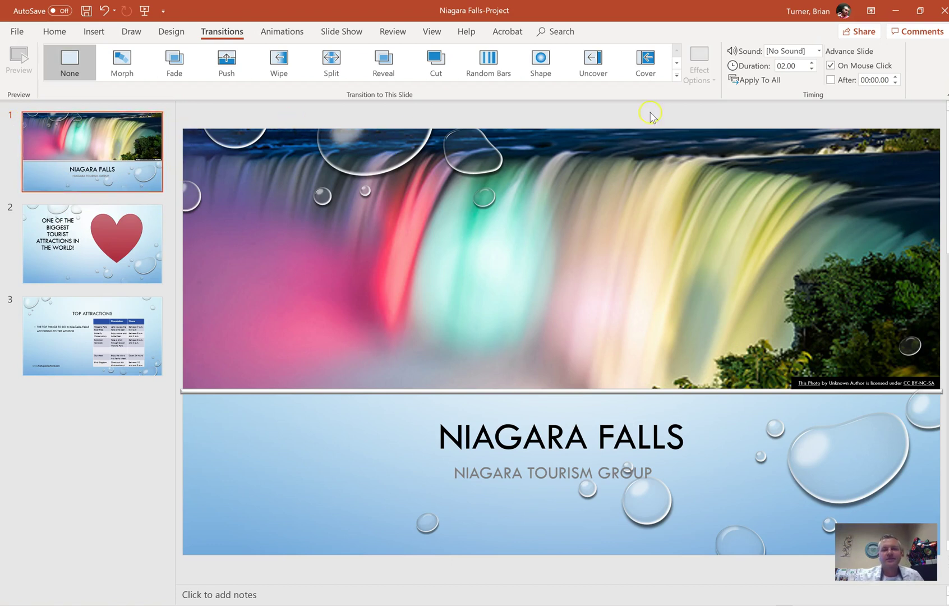
left_click(676, 75)
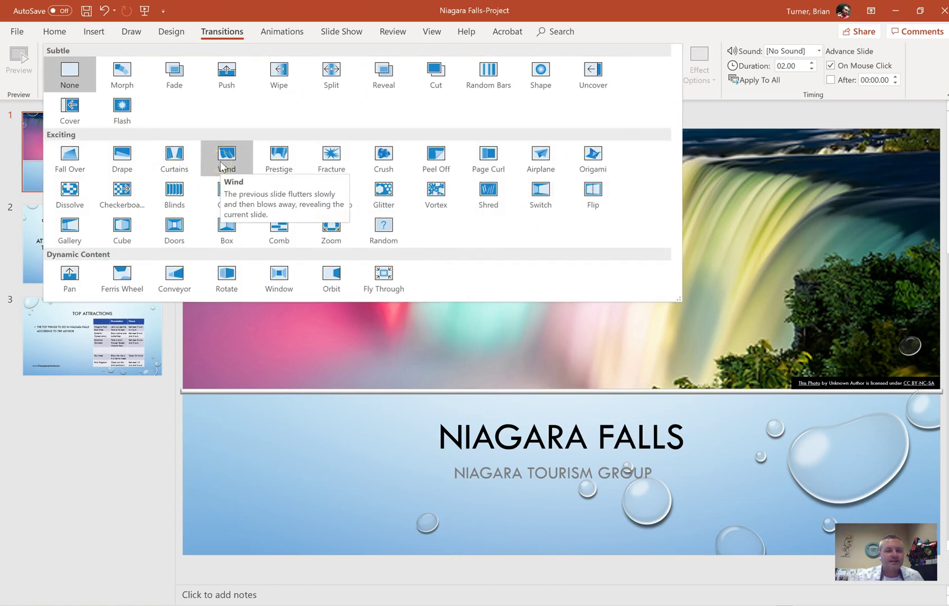
left_click(330, 160)
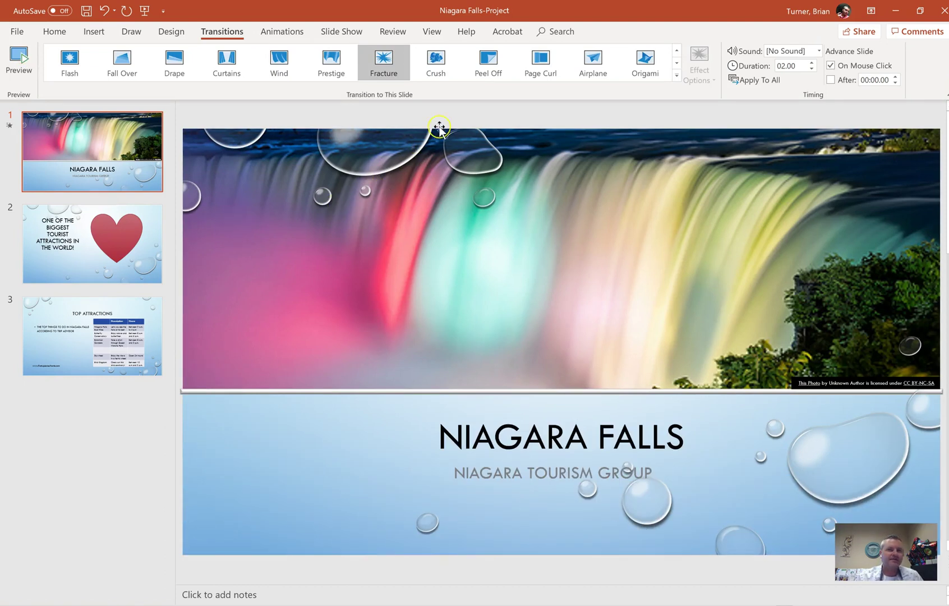
left_click(435, 63)
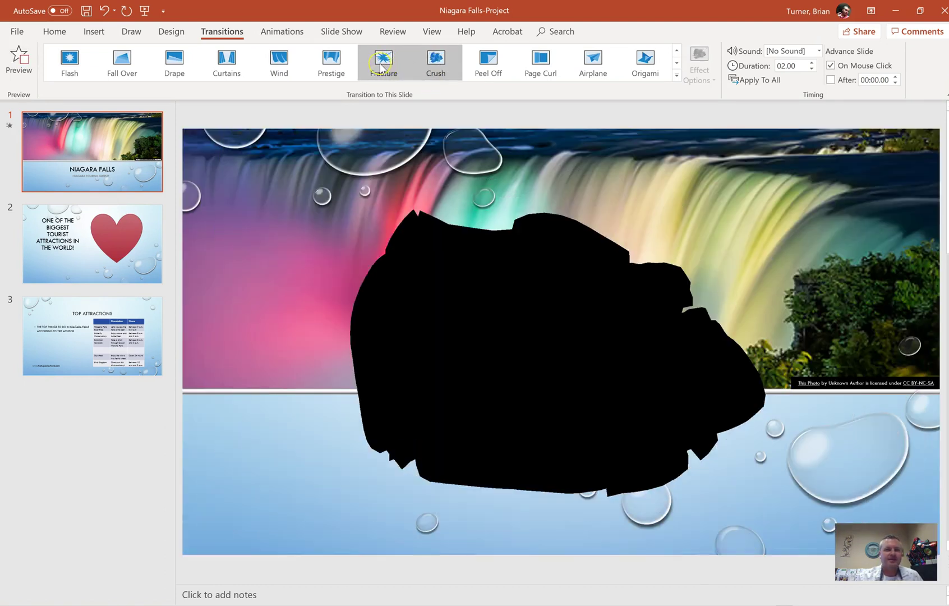
left_click(385, 64)
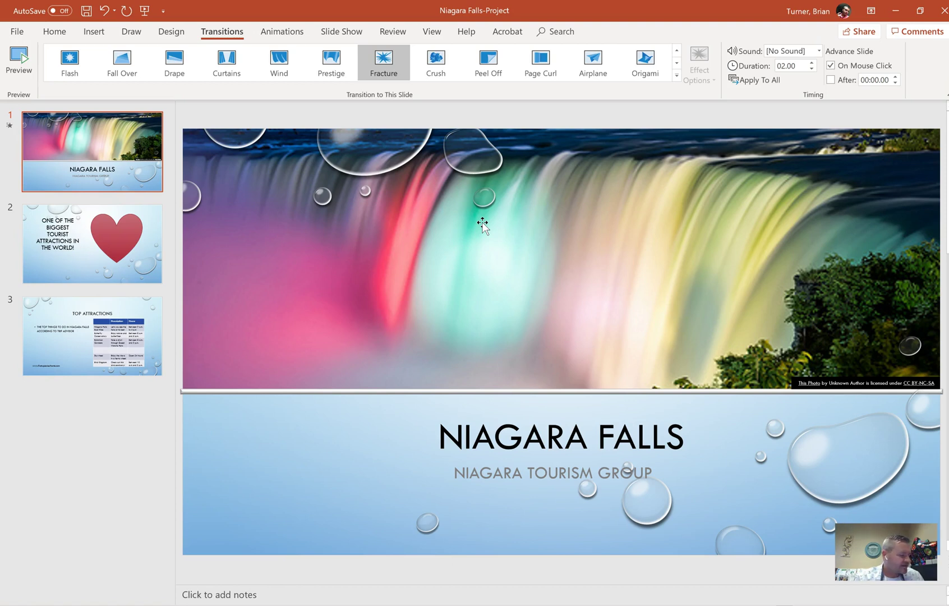
Set the transition to a 03.00 duration with the Breeze sound and apply it to all slides.
left_click(812, 62)
left_click(812, 62)
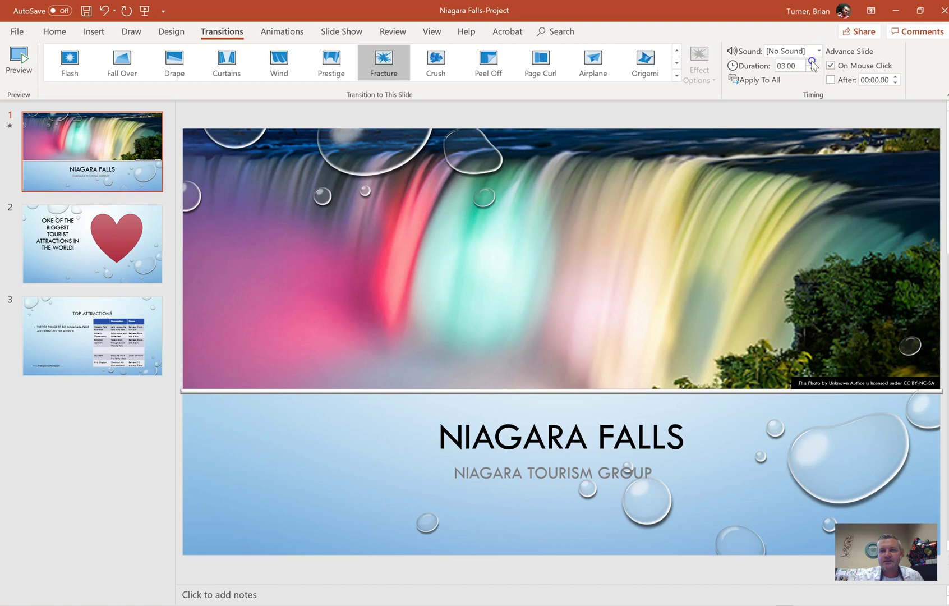
left_click(812, 69)
left_click(816, 51)
left_click(792, 119)
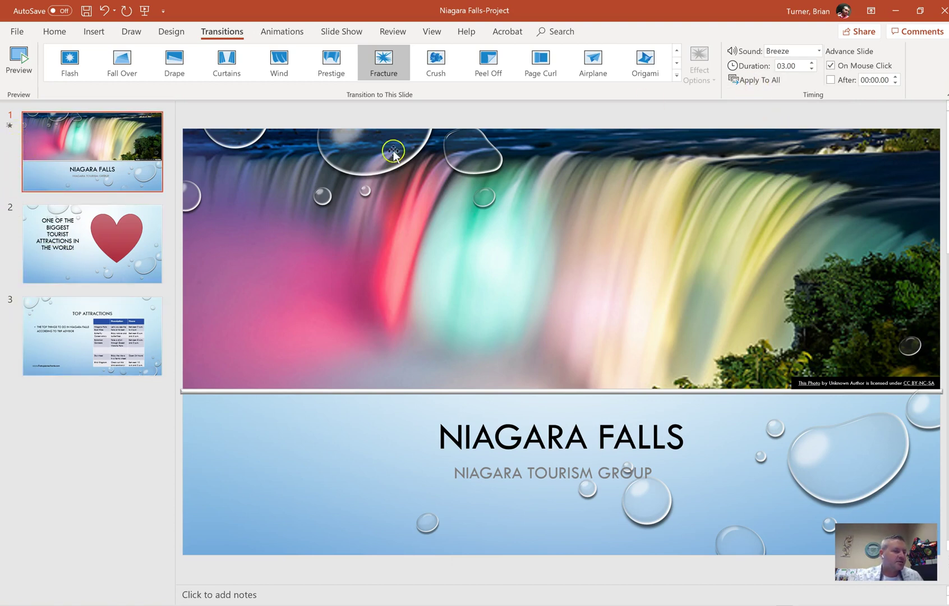
left_click(753, 80)
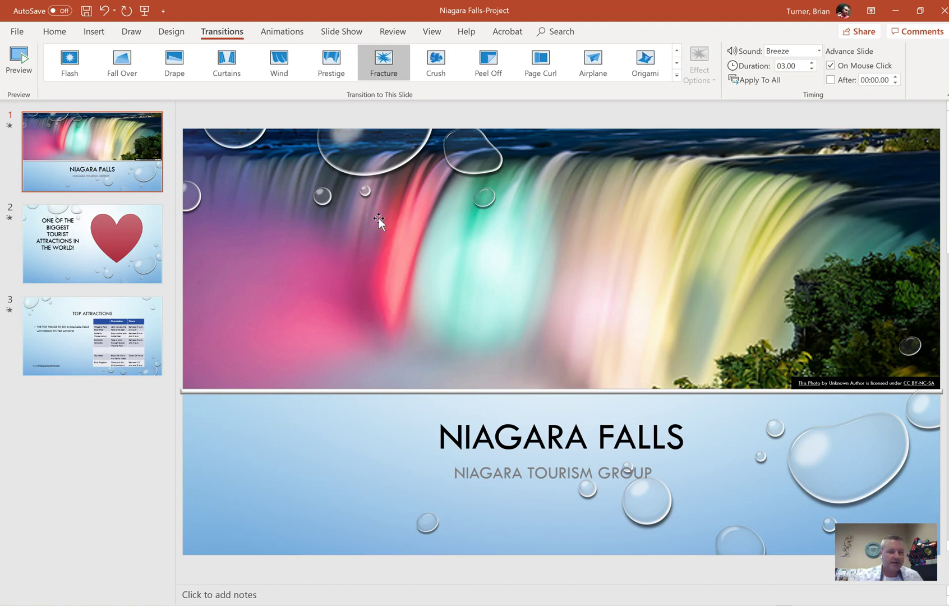
left_click(417, 197)
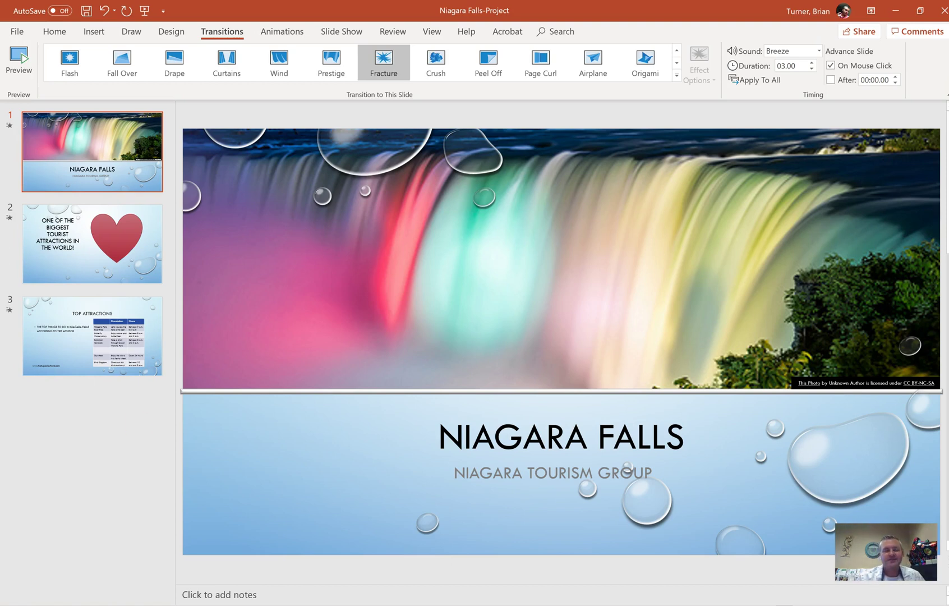
left_click(433, 32)
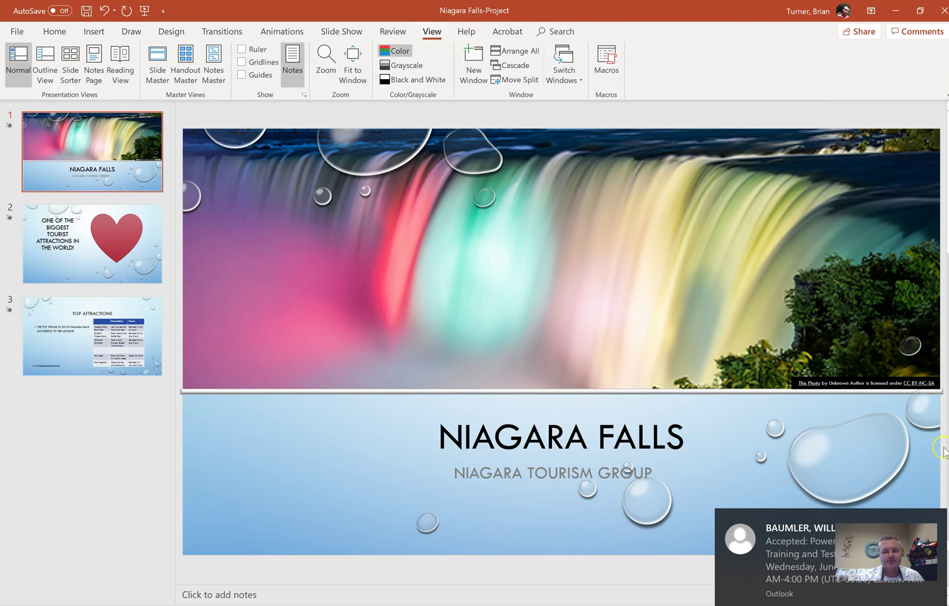
left_click(934, 521)
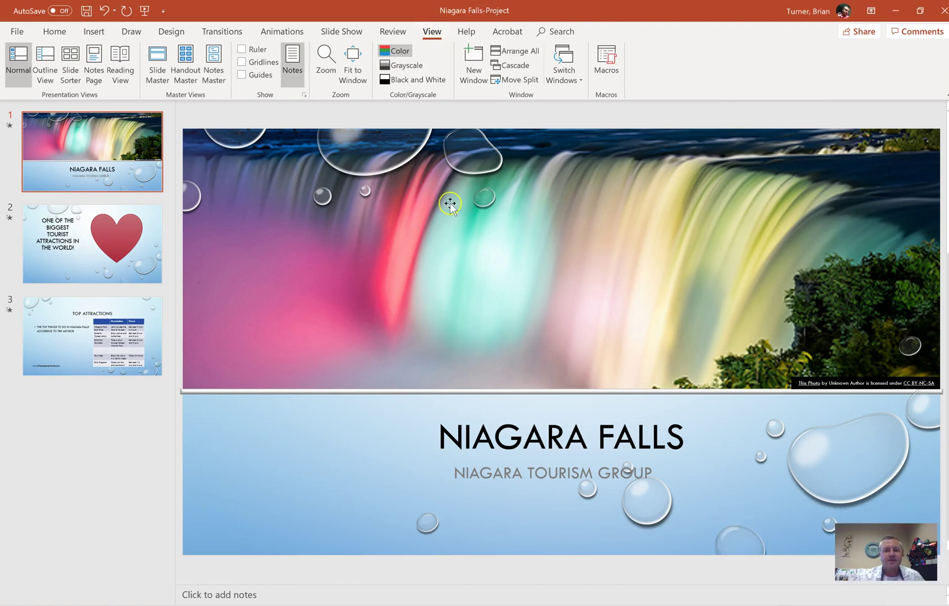
In the Handout Master, type 'First Up Consultants' into the header placeholder.
left_click(189, 76)
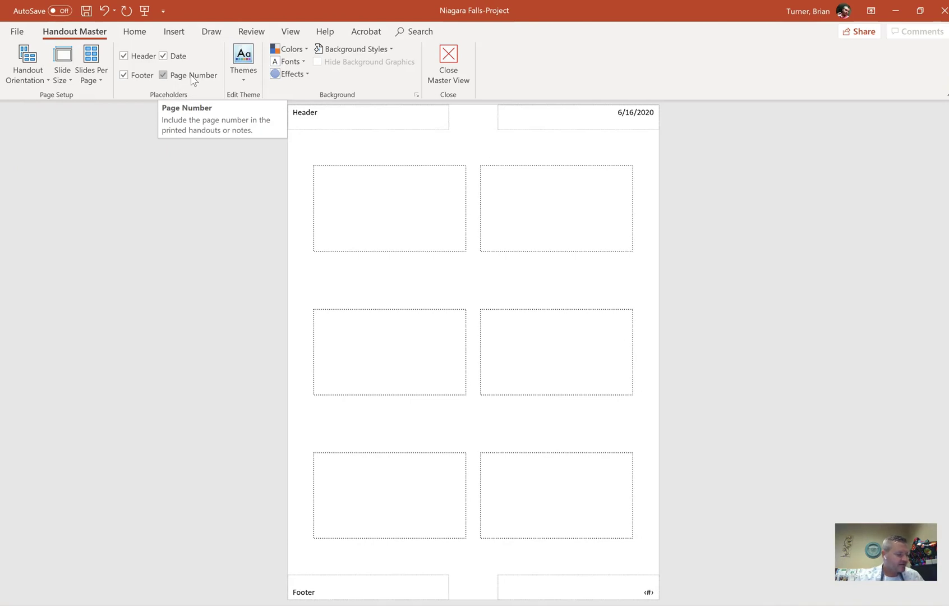
left_click(331, 116)
type("First Up Con")
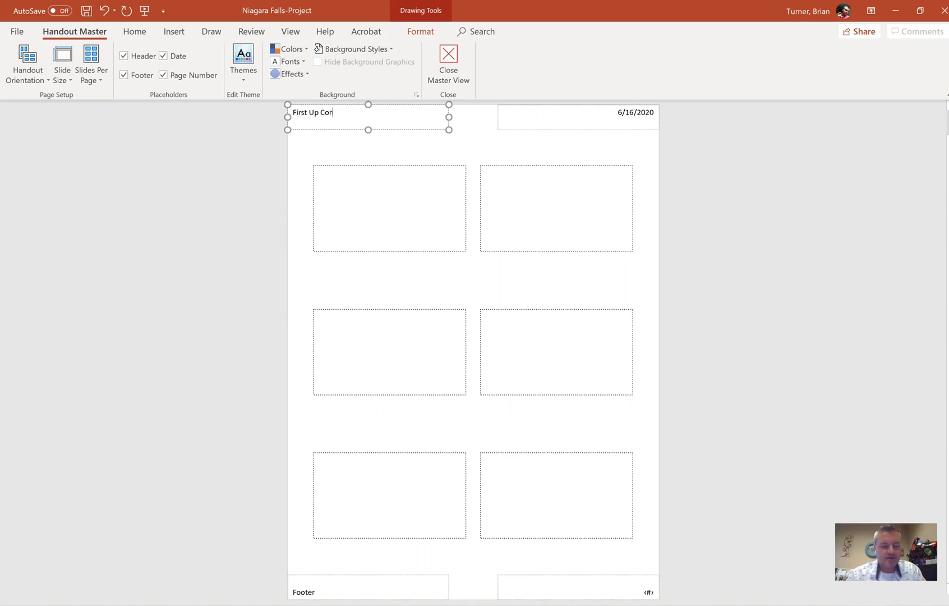
type("sultants")
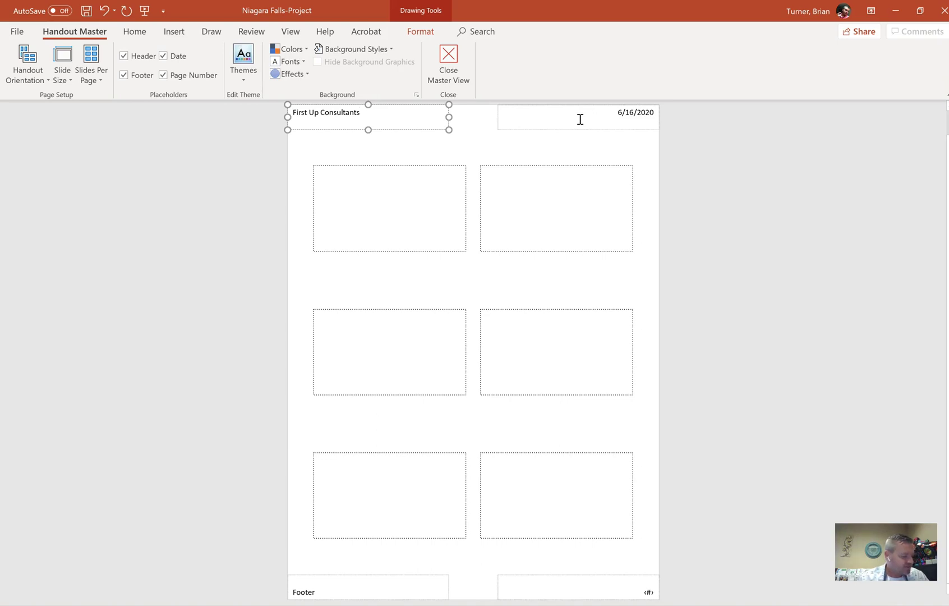
left_click(329, 592)
type("www")
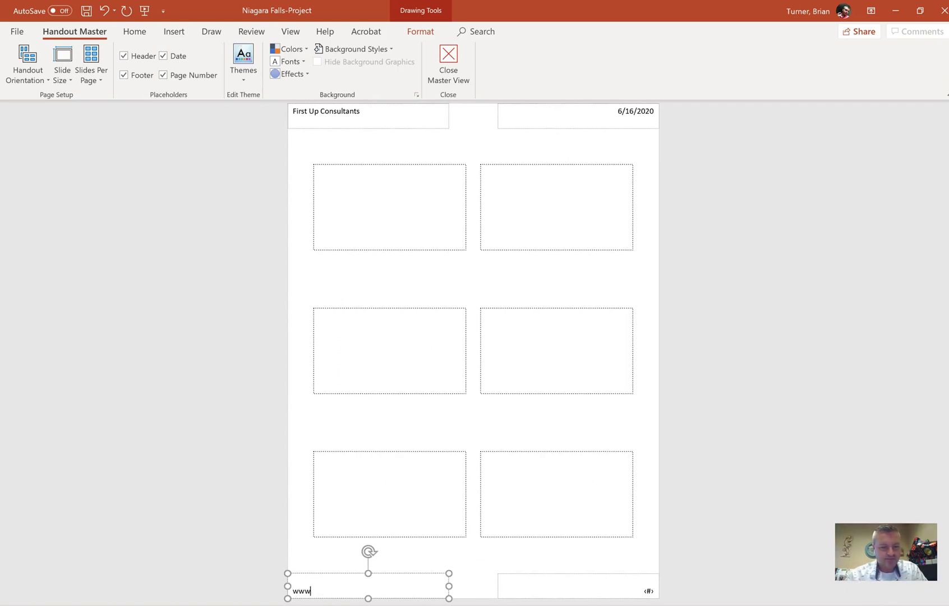
type(".firstupconsultants.com")
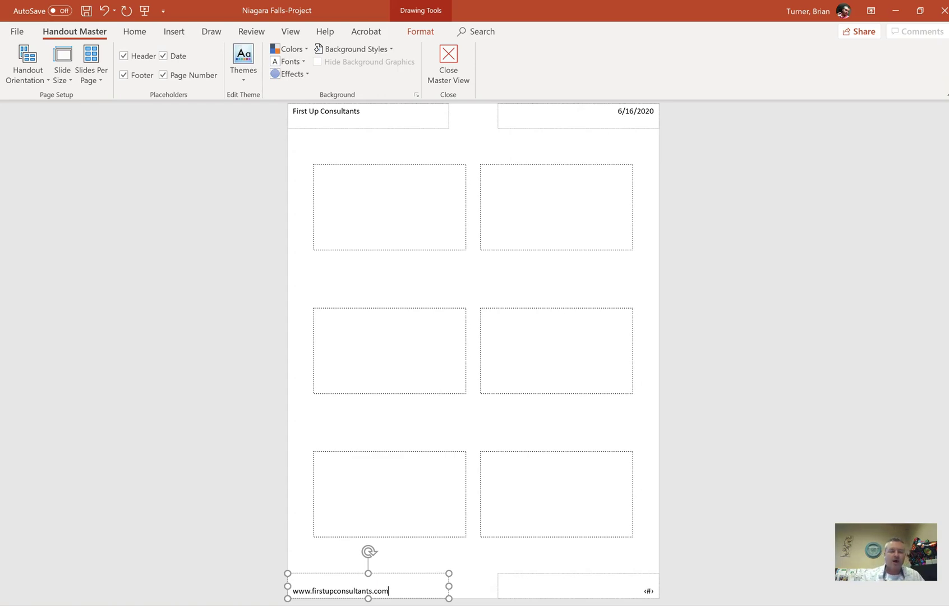
left_click(463, 432)
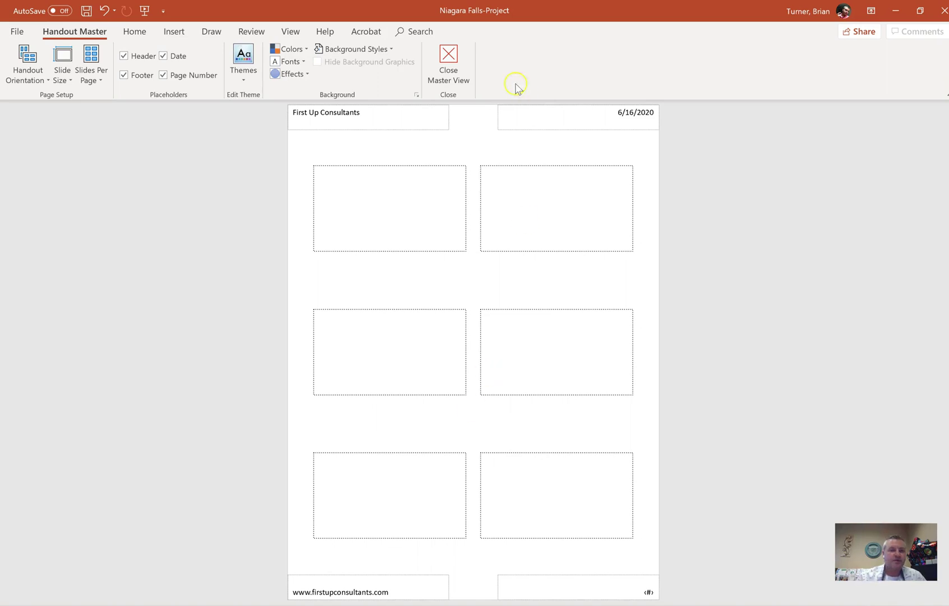
left_click(457, 76)
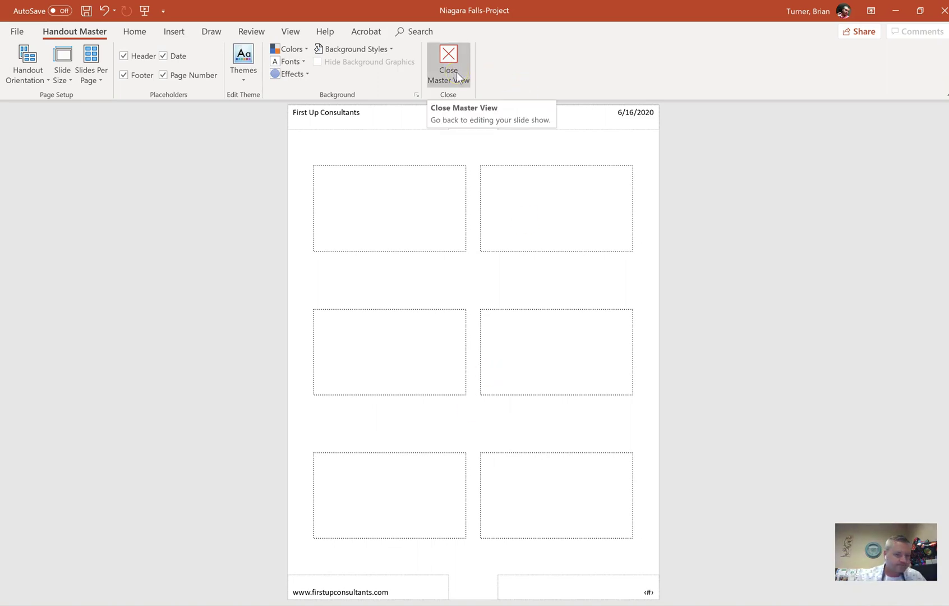
Close the Handout Master view and return to normal slide editing.
left_click(456, 71)
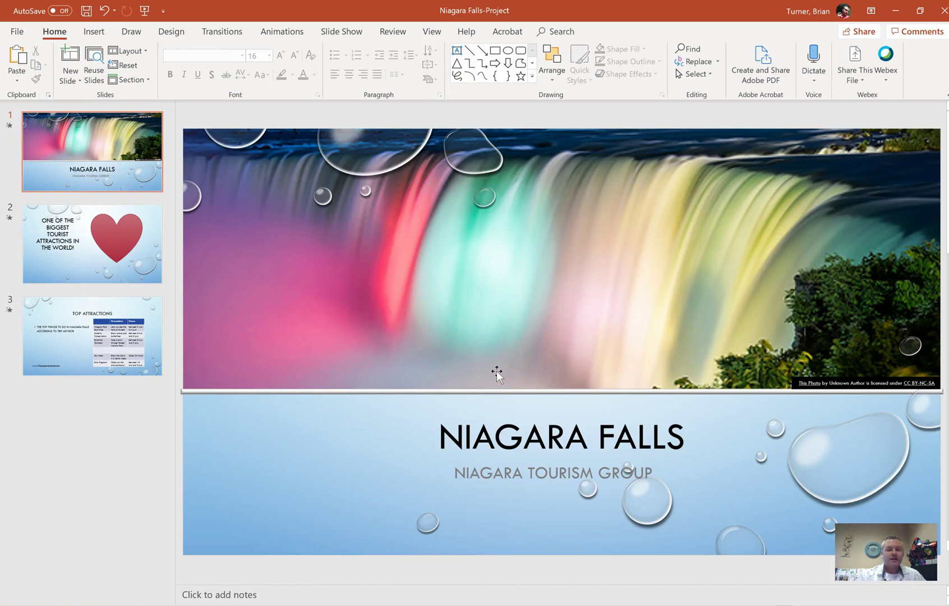
left_click(494, 404)
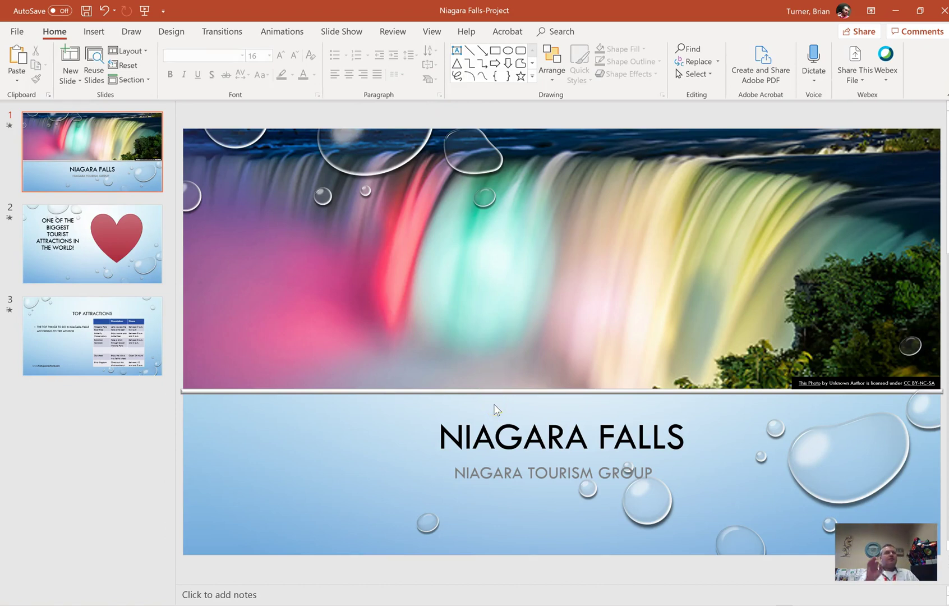
left_click(115, 243)
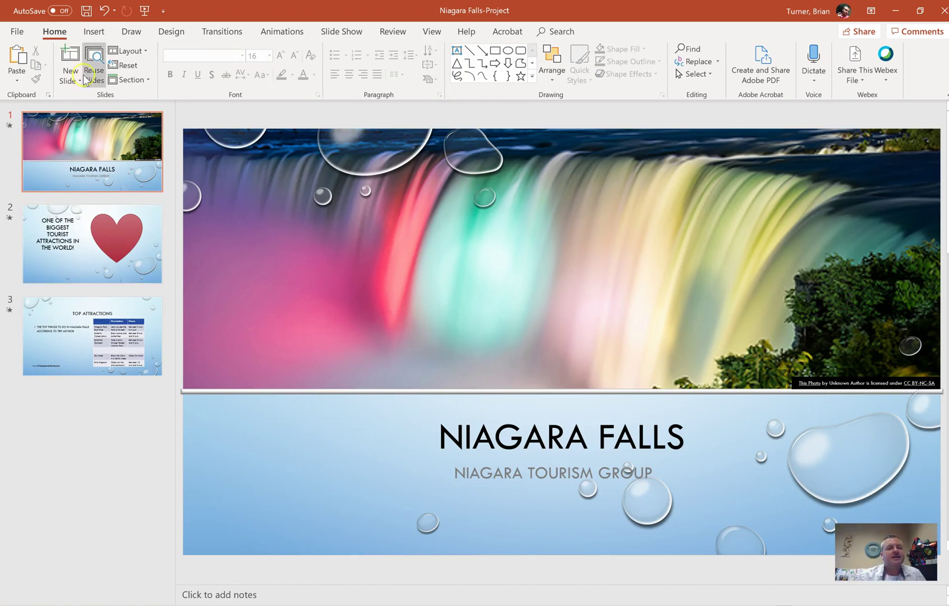
In Print, preview 9 Slides Horizontal handouts, then restore Full Page Slides and go back.
left_click(18, 32)
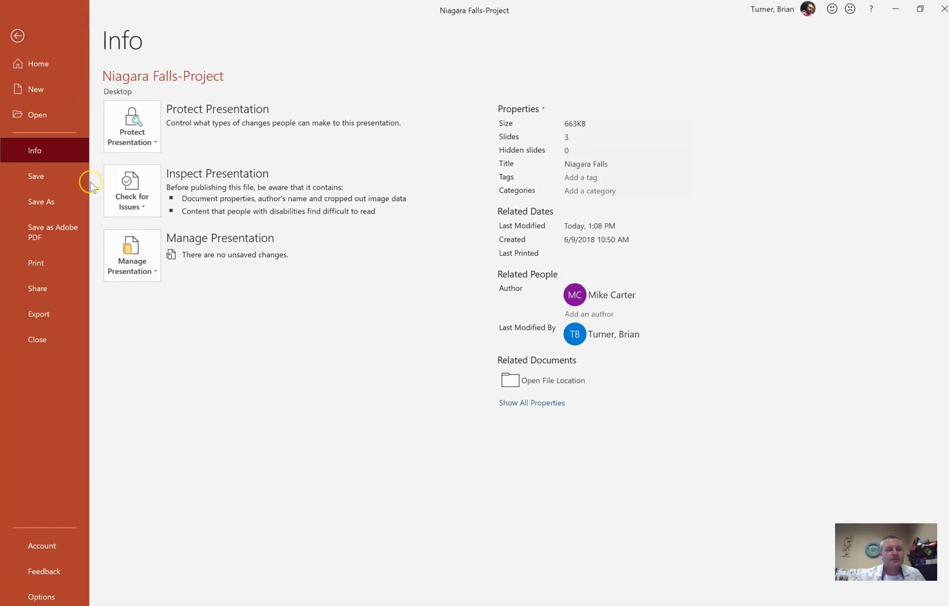
left_click(56, 259)
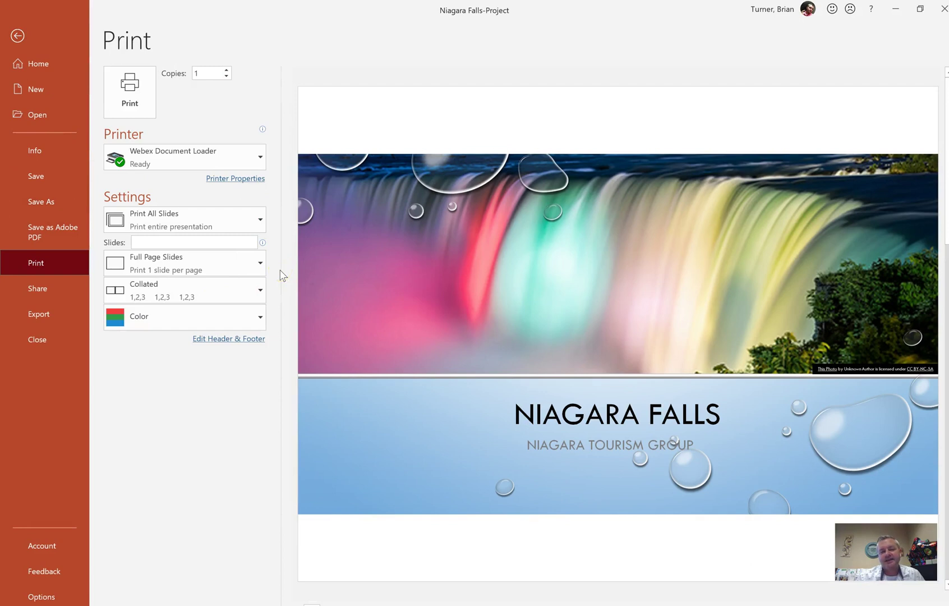
left_click(247, 266)
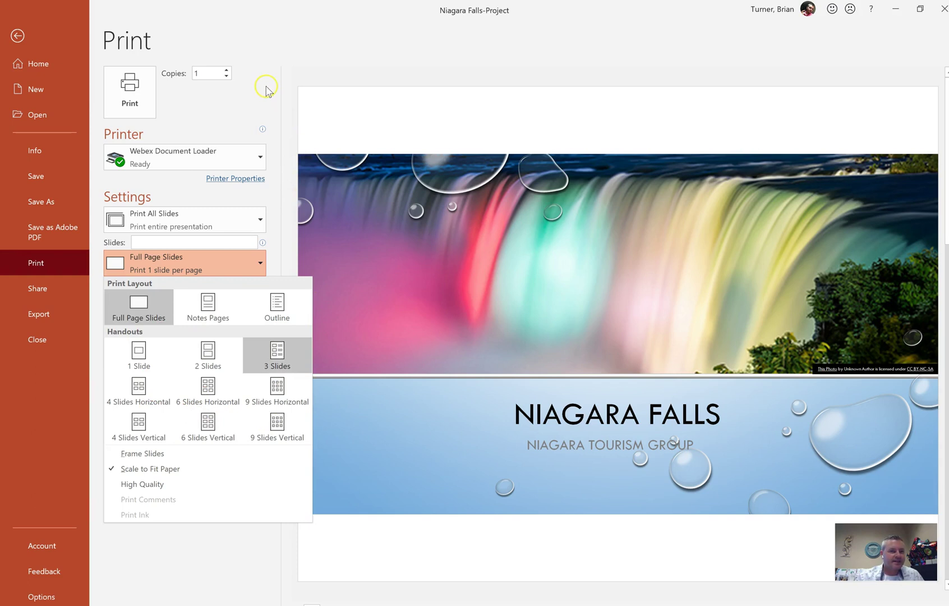
left_click(278, 115)
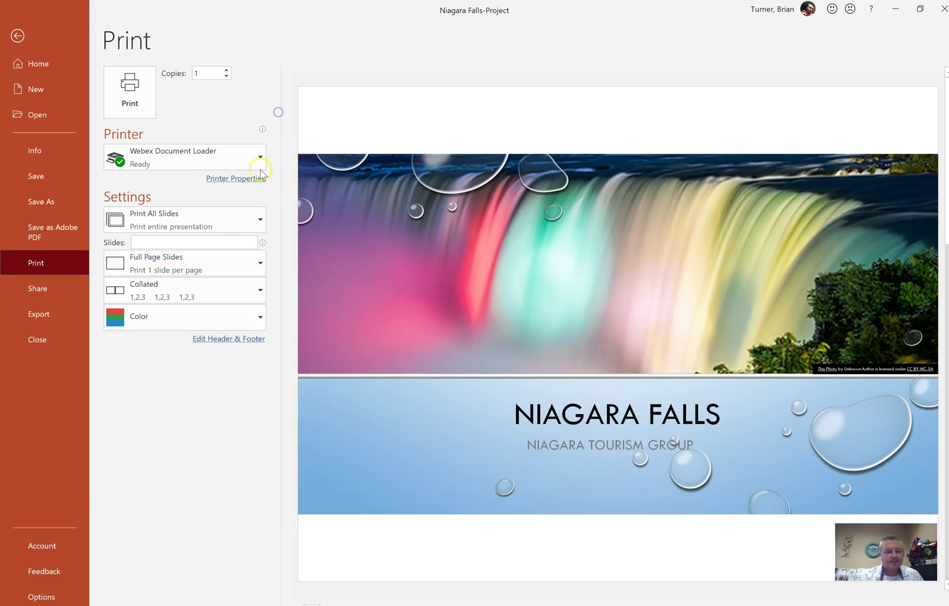
left_click(243, 260)
left_click(273, 388)
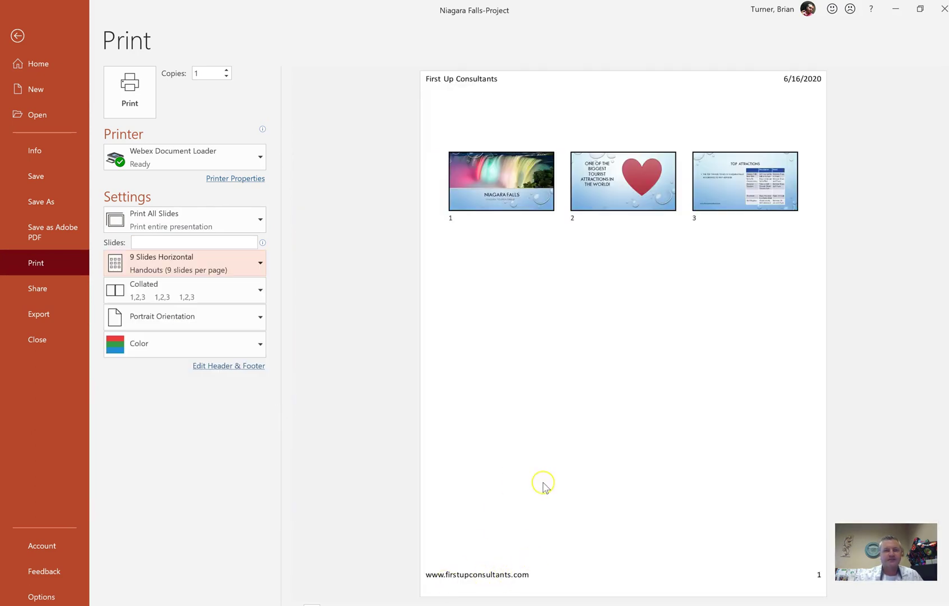
left_click(225, 258)
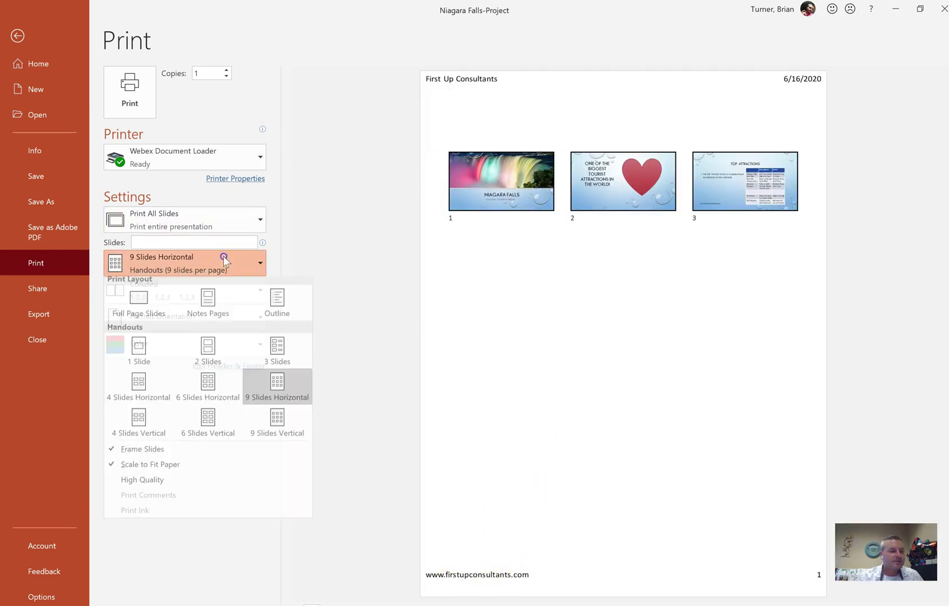
left_click(158, 308)
left_click(17, 36)
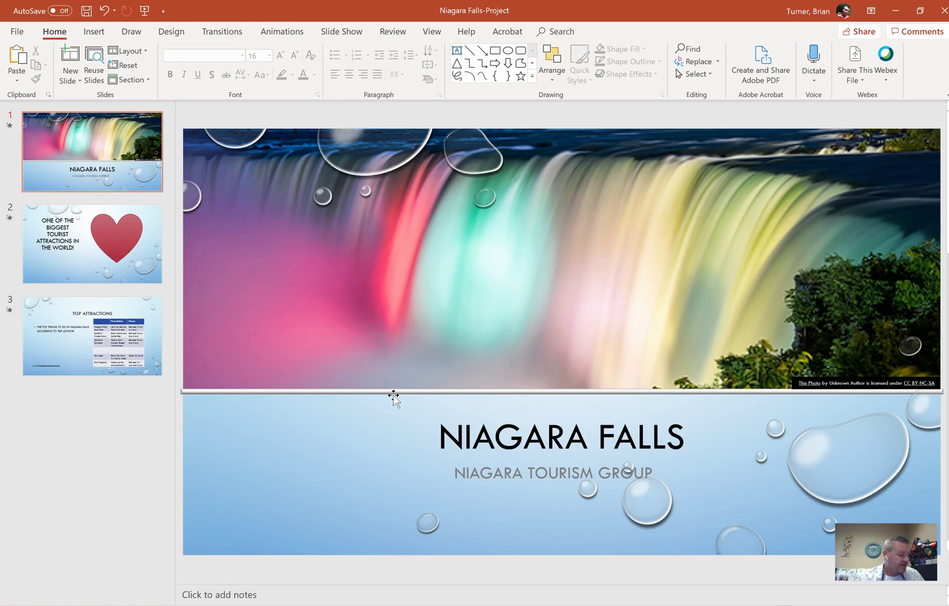
Insert a Summary Zoom after slide 1 linking slides 2 and 3, dismissing the tip.
left_click(129, 203)
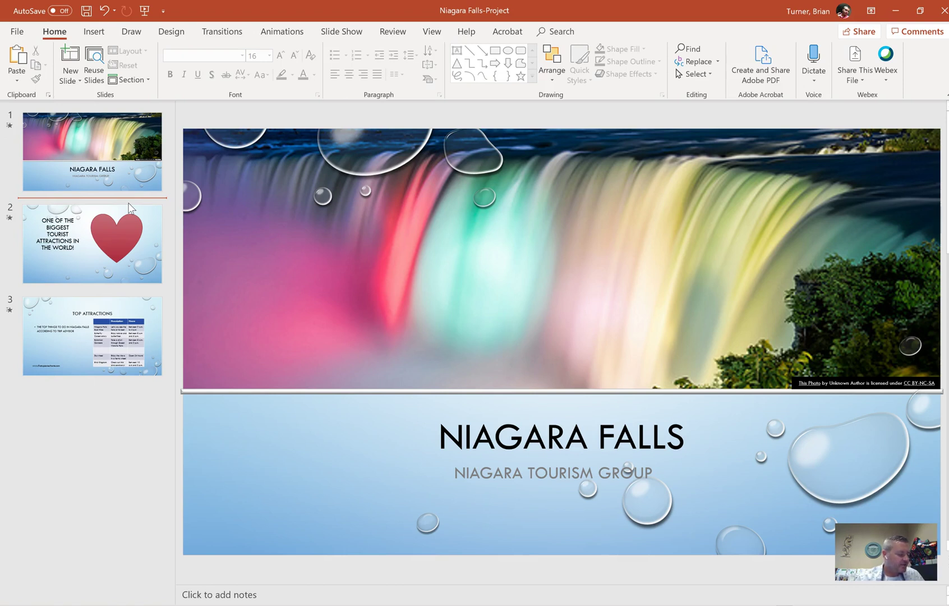
right_click(145, 200)
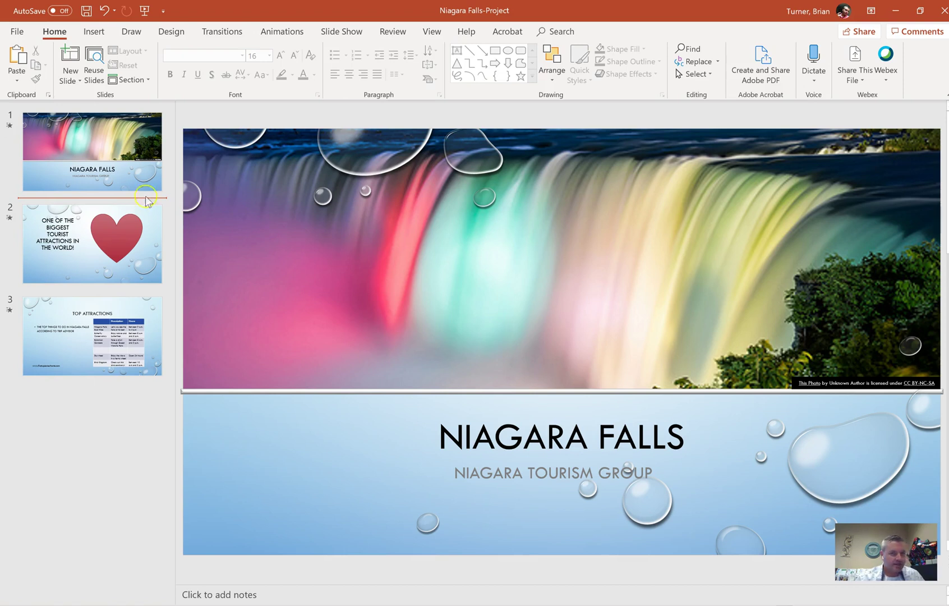
left_click(93, 30)
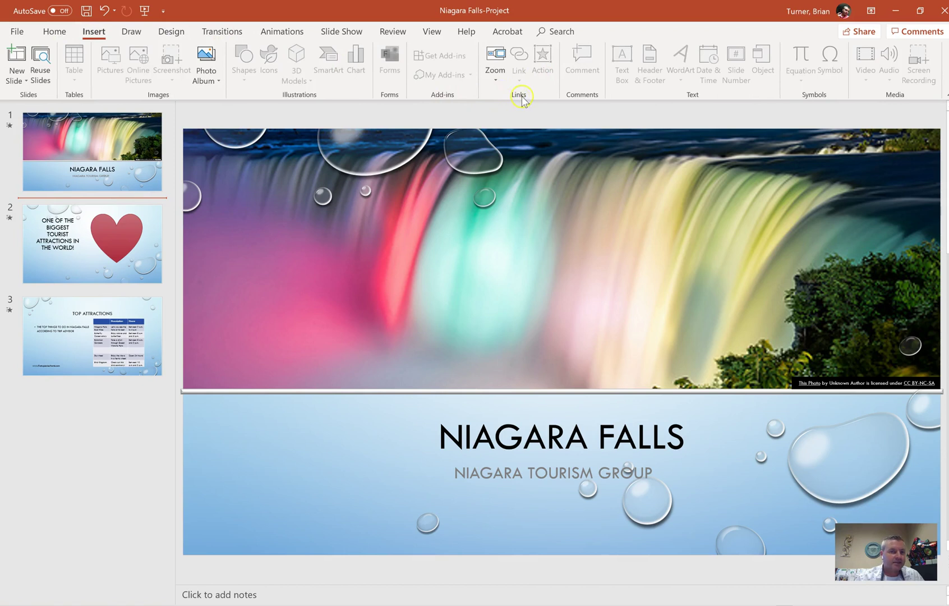
left_click(496, 80)
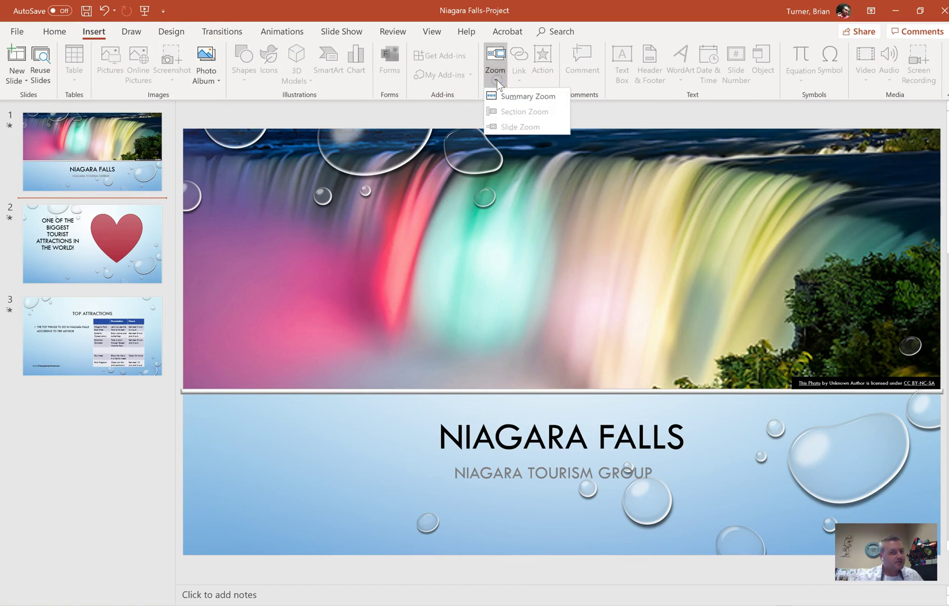
left_click(512, 96)
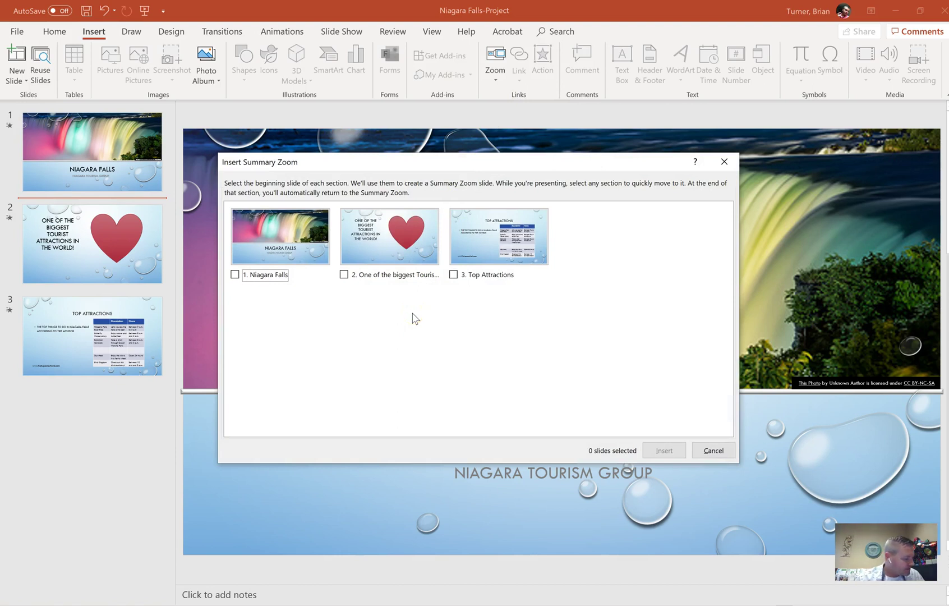
left_click(355, 275)
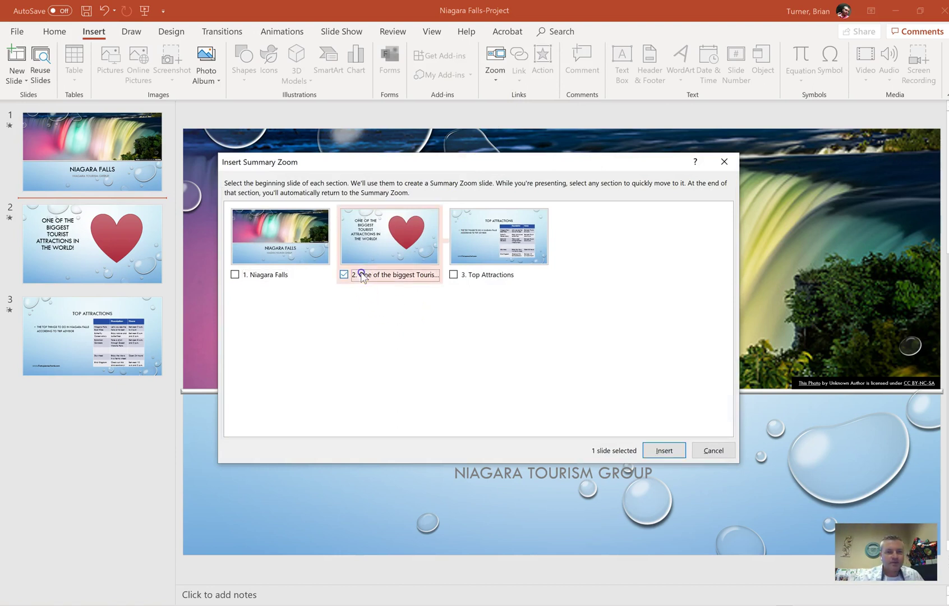
left_click(497, 262)
left_click(656, 451)
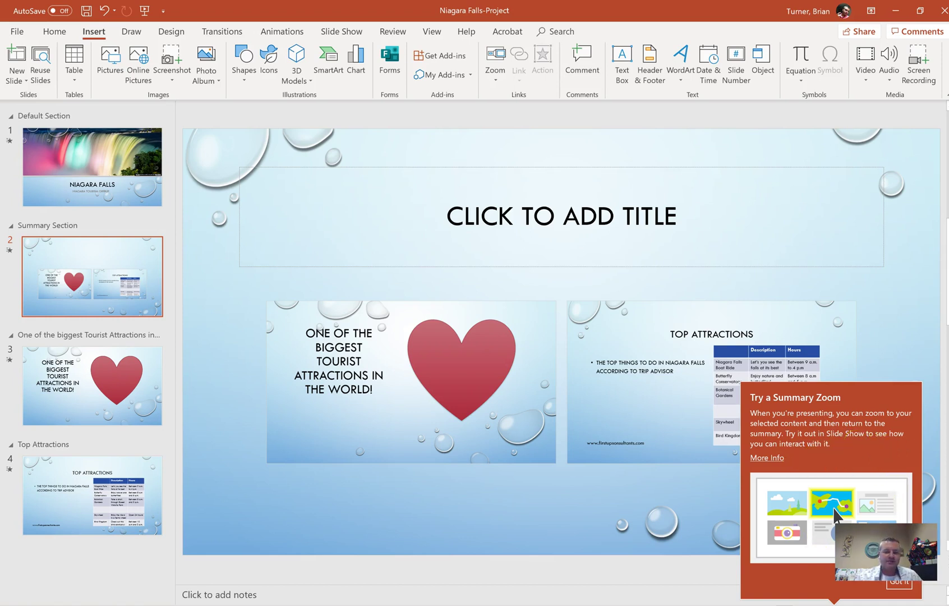
left_click(903, 589)
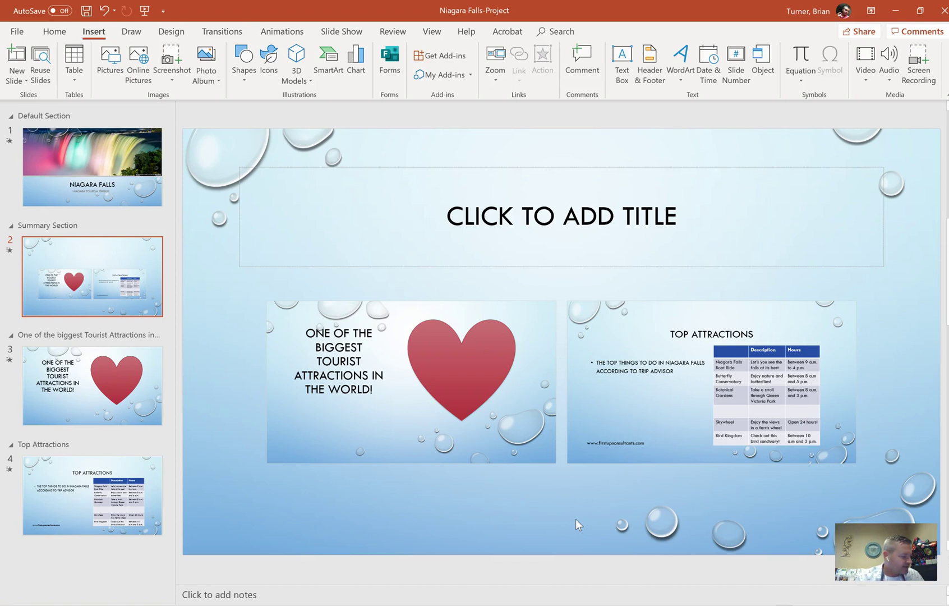
Look at the OneDrive files in the browser, then return to the Niagara Falls presentation.
left_click(203, 279)
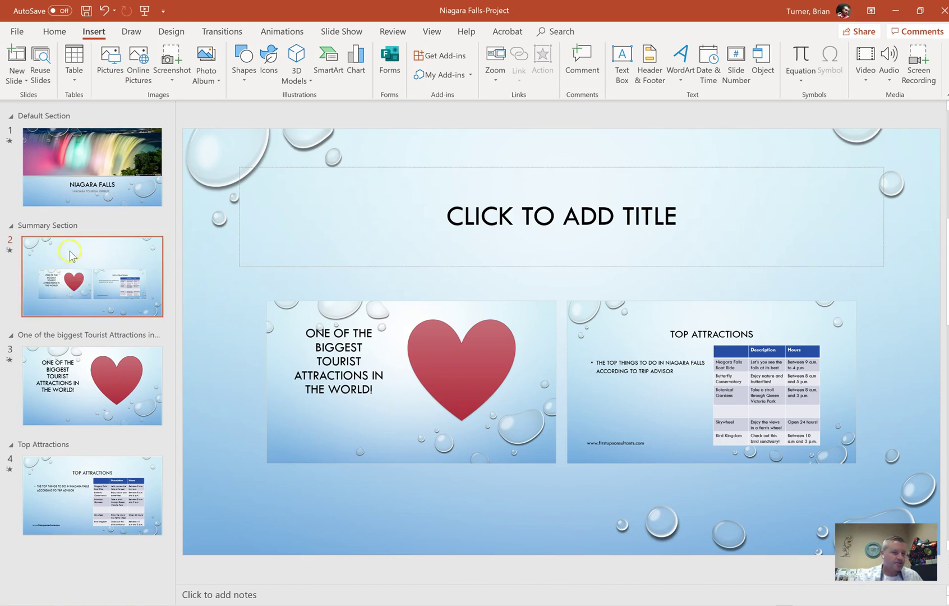
right_click(138, 259)
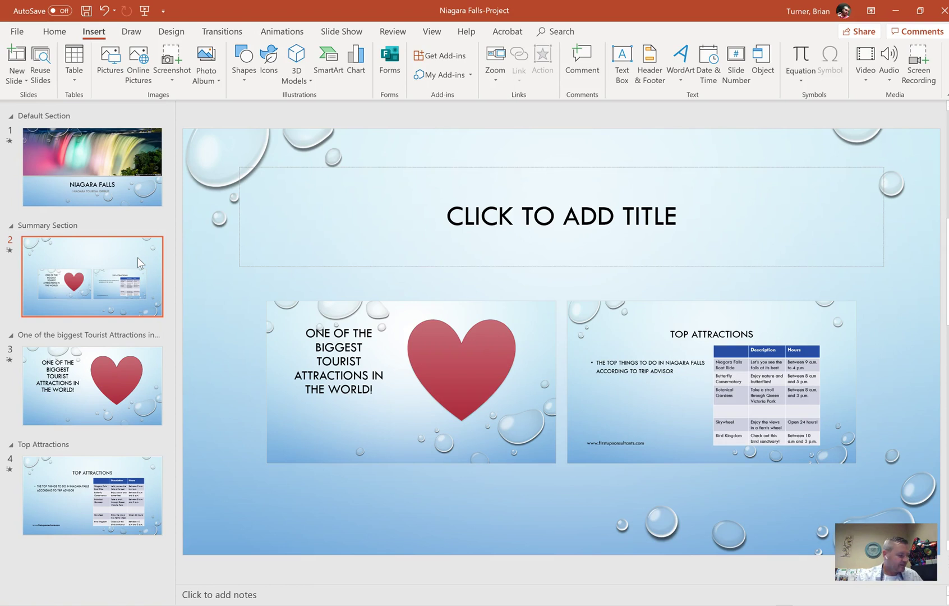
left_click(115, 547)
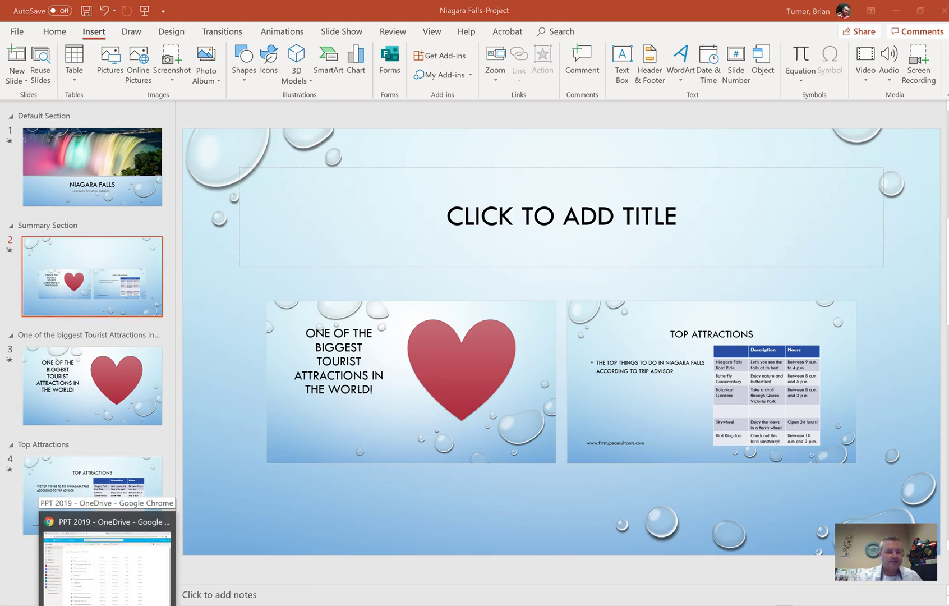
left_click(107, 561)
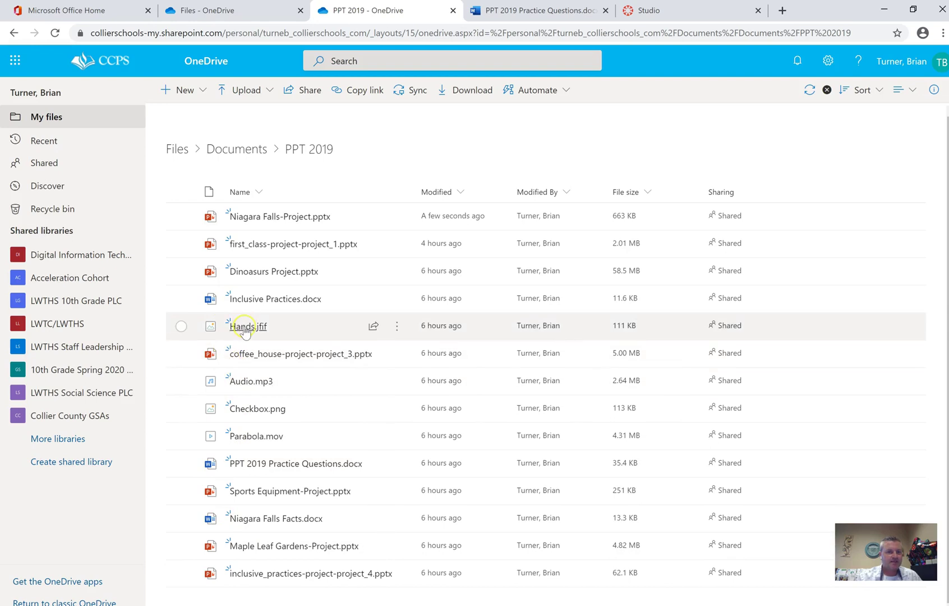
mouse_move(245, 331)
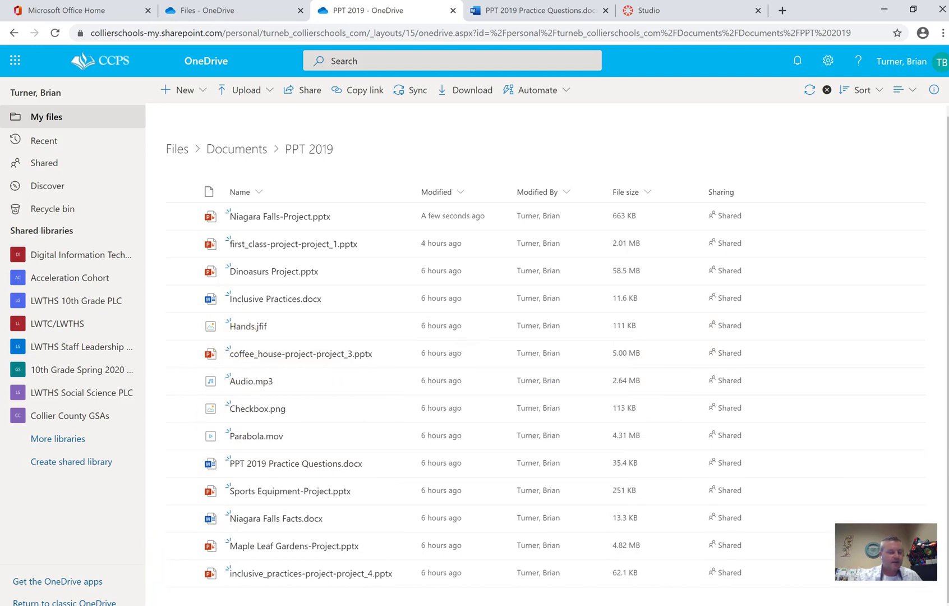
key("alt+Tab")
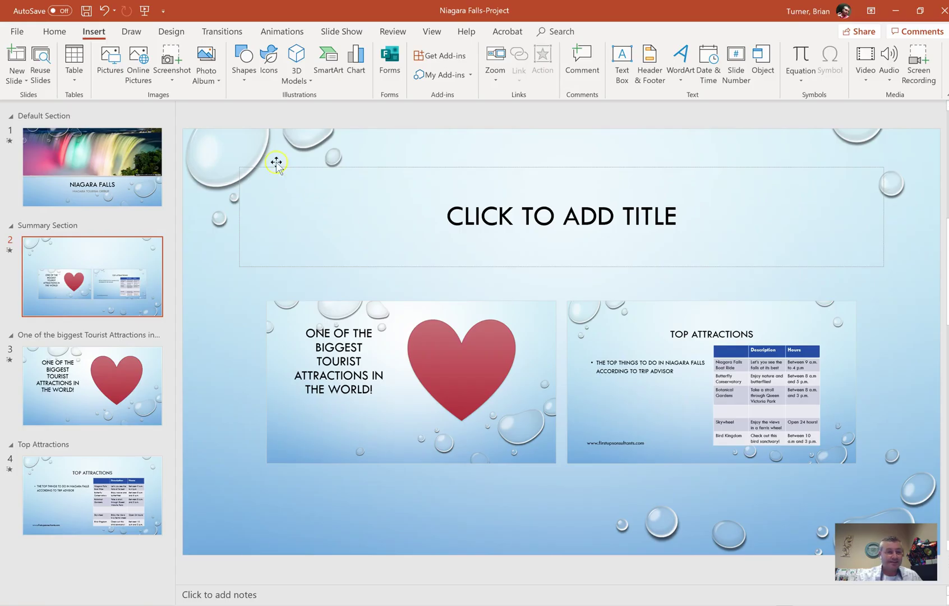
Switch the slide background to picture fill and browse to the Downloads folder.
left_click(175, 33)
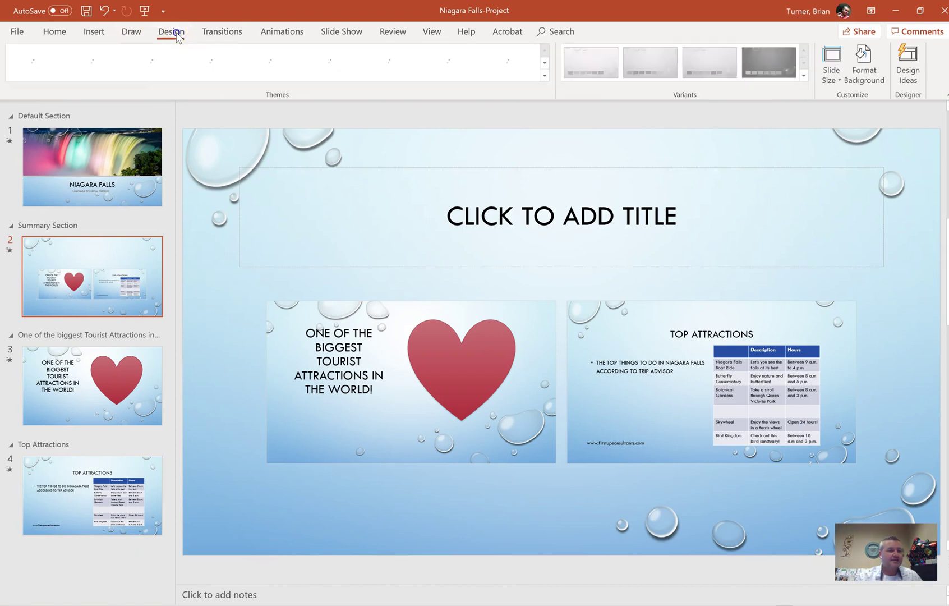
left_click(864, 81)
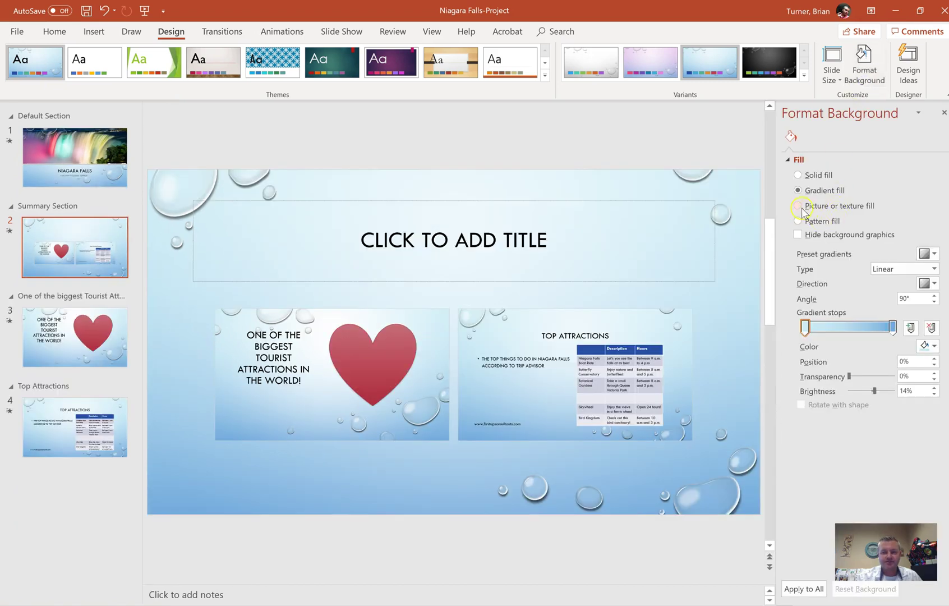
left_click(799, 206)
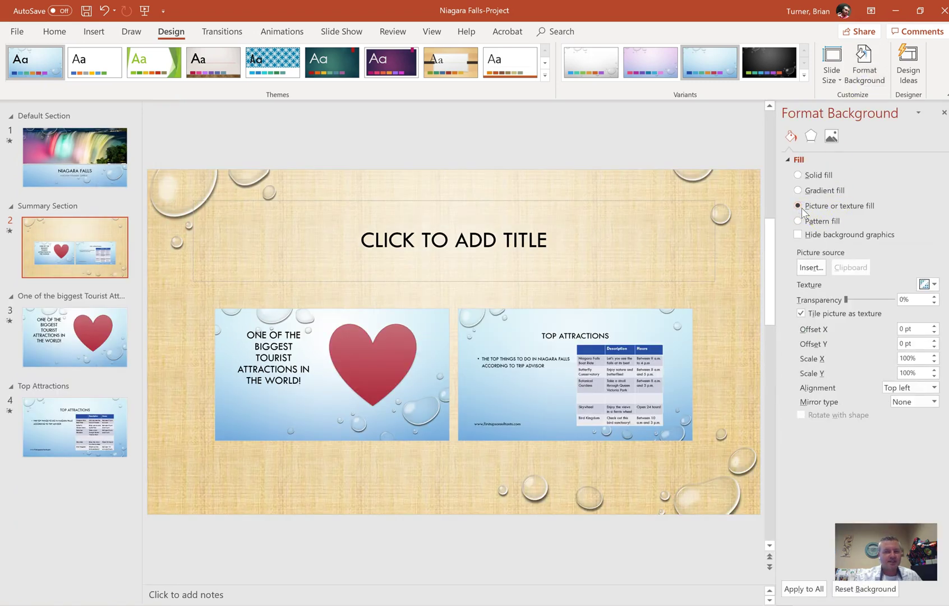
left_click(812, 268)
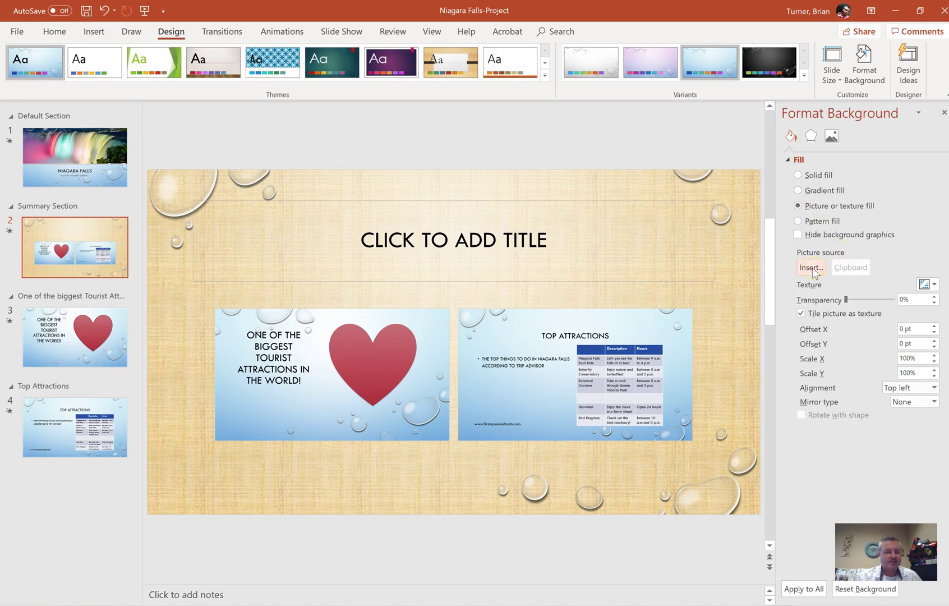
left_click(392, 296)
left_click(225, 170)
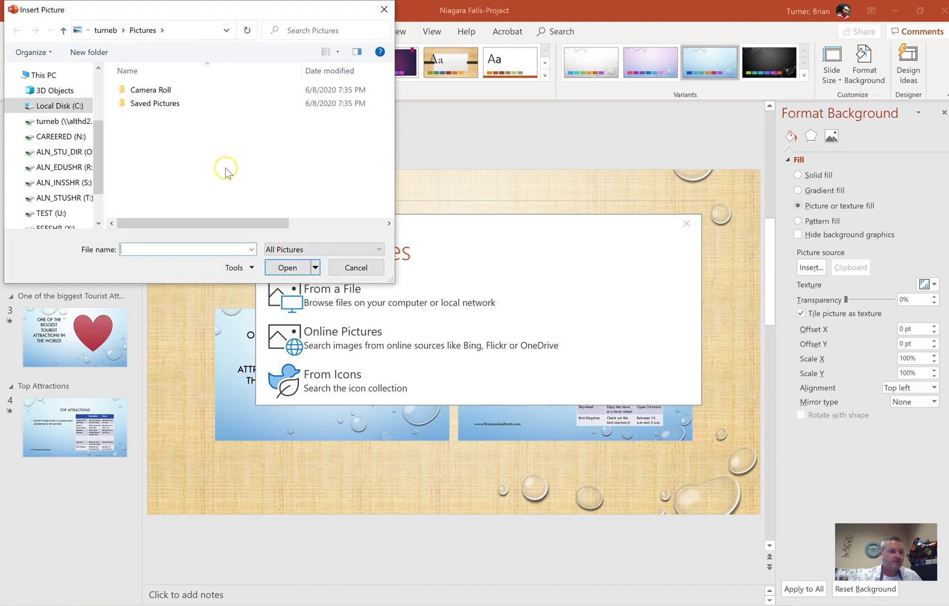
left_click(95, 101)
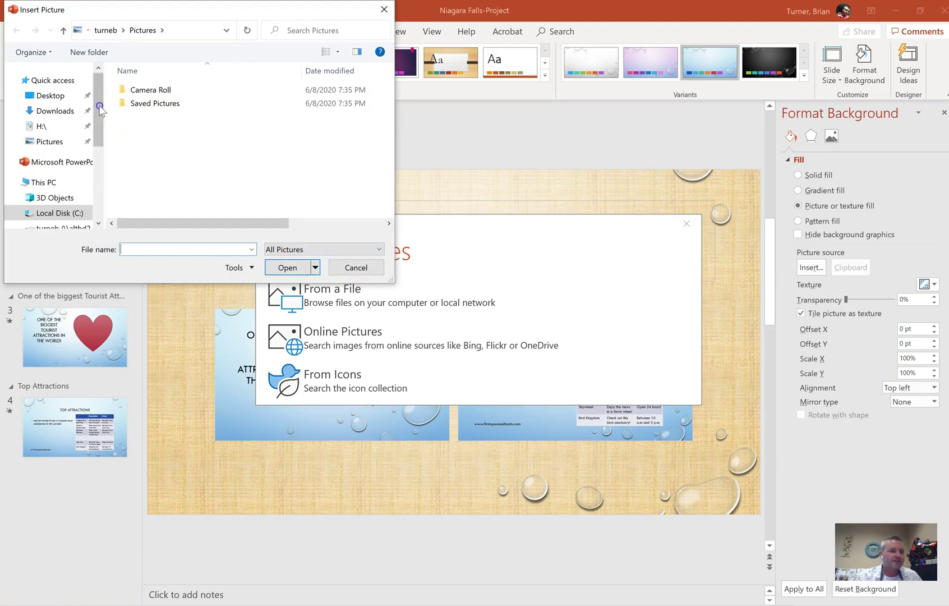
left_click(100, 107)
left_click(81, 111)
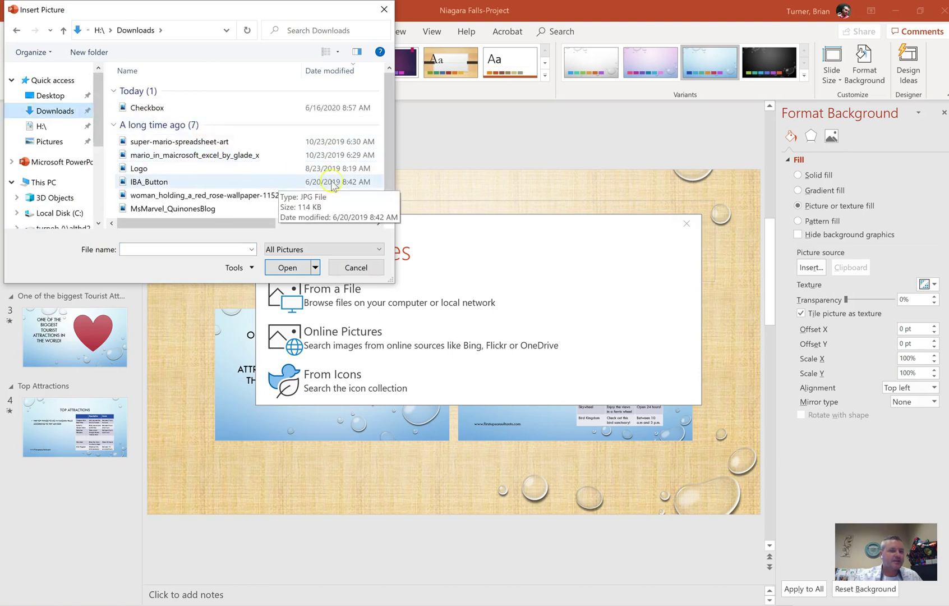
Insert the Hands picture from Downloads as the slide background.
scroll(385, 146, "down", 1)
mouse_move(385, 162)
left_mouse_down()
mouse_move(385, 141)
mouse_move(386, 159)
left_mouse_up()
left_click(355, 267)
left_click(486, 304)
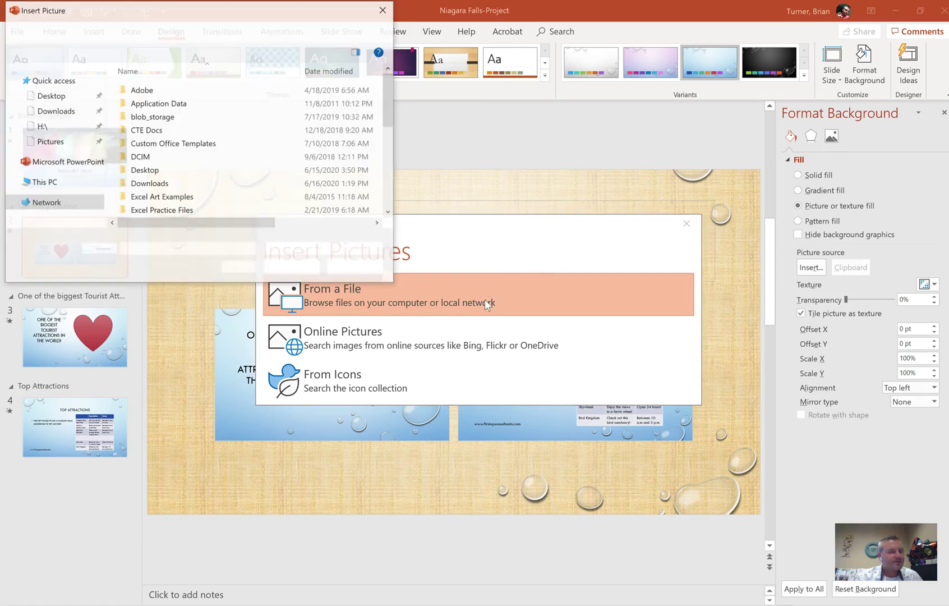
scroll(95, 91, "up", 5)
left_click(67, 111)
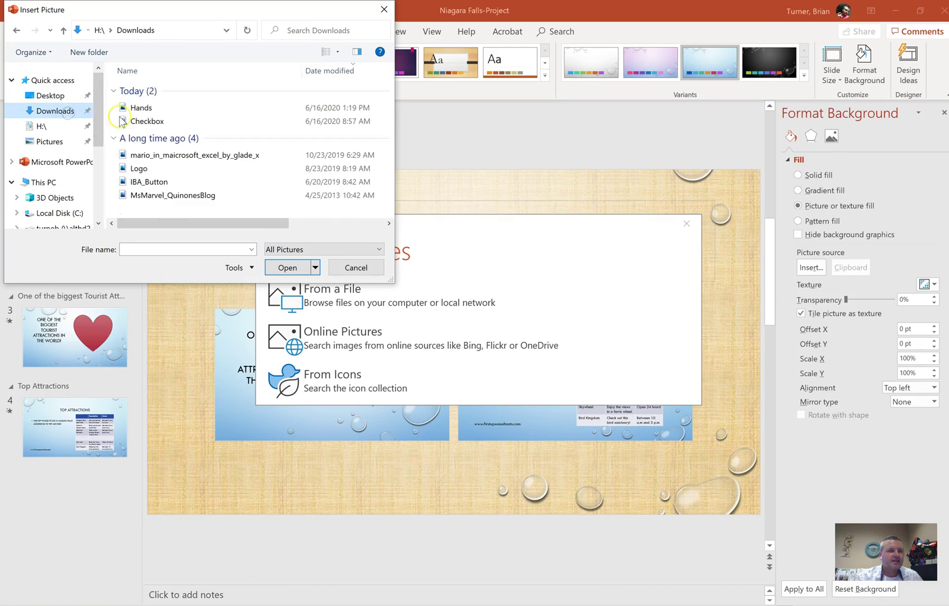
double_click(178, 109)
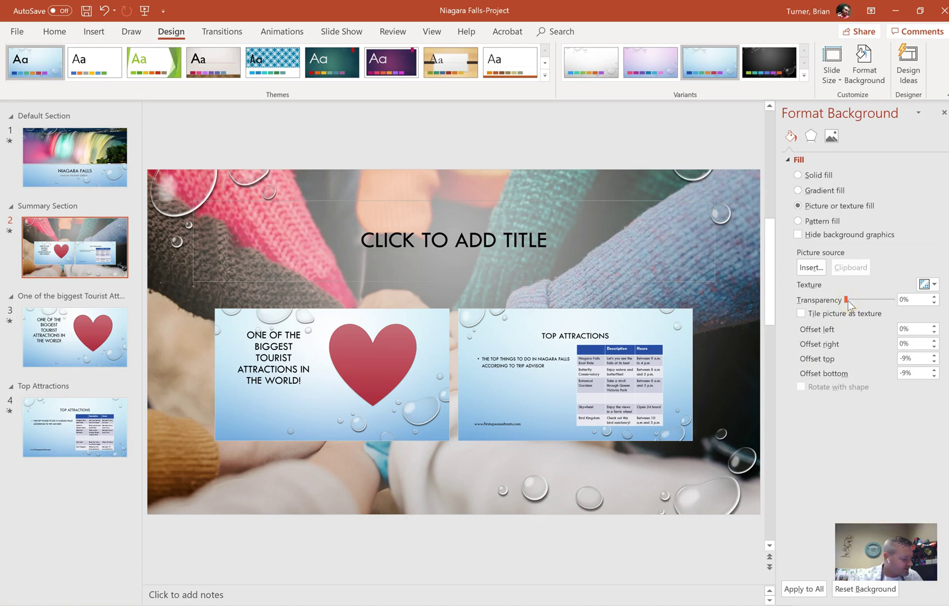
Set the Hands background picture's transparency to 75%.
left_click_drag(847, 300, 882, 300)
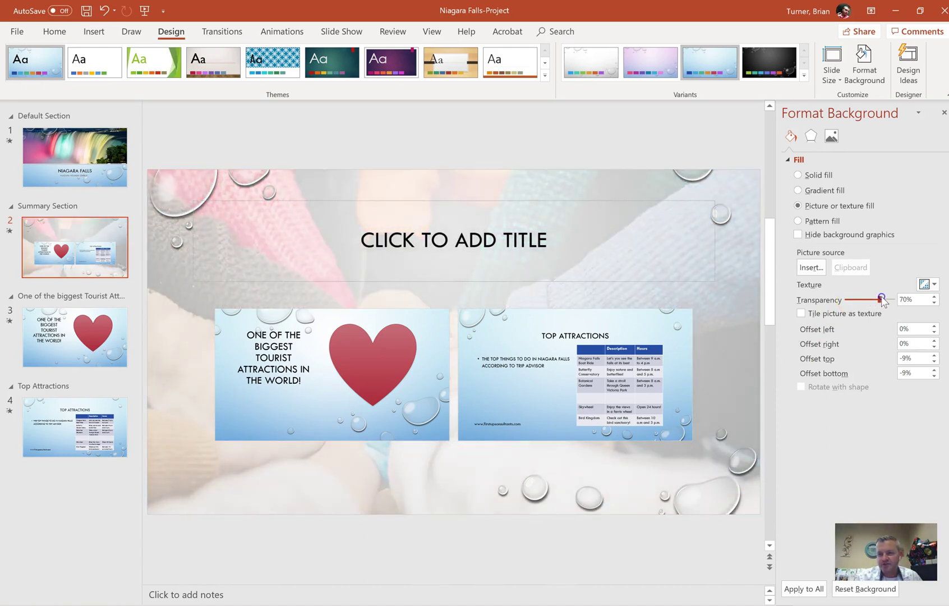
left_click(933, 298)
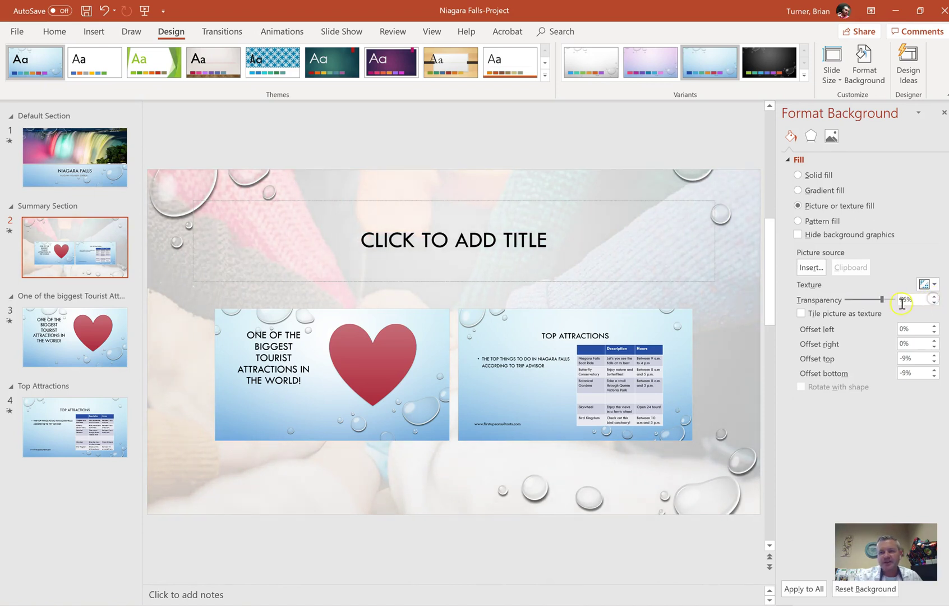
left_click_drag(914, 300, 897, 303)
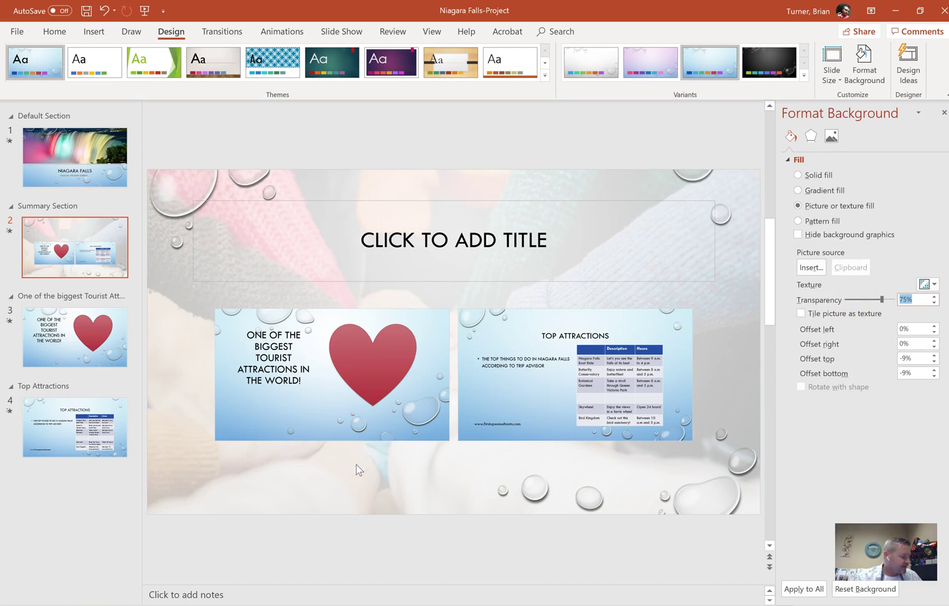
left_click(76, 355)
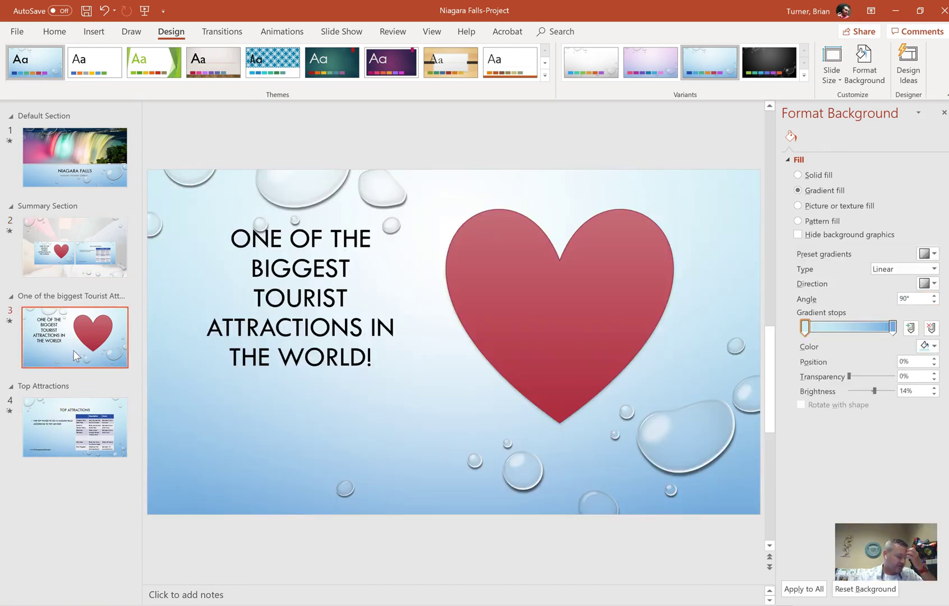
left_click(317, 416)
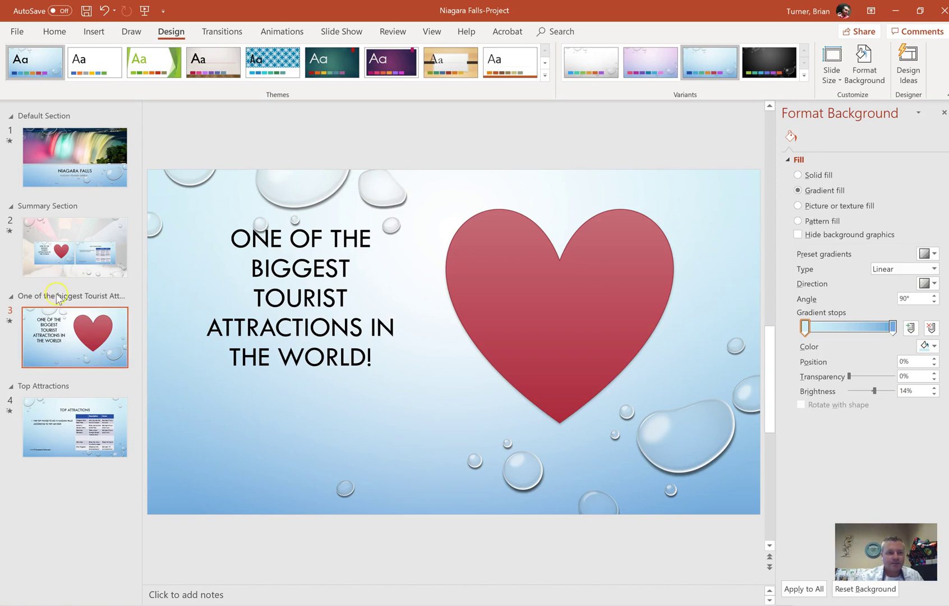
left_click(89, 428)
left_click(241, 508)
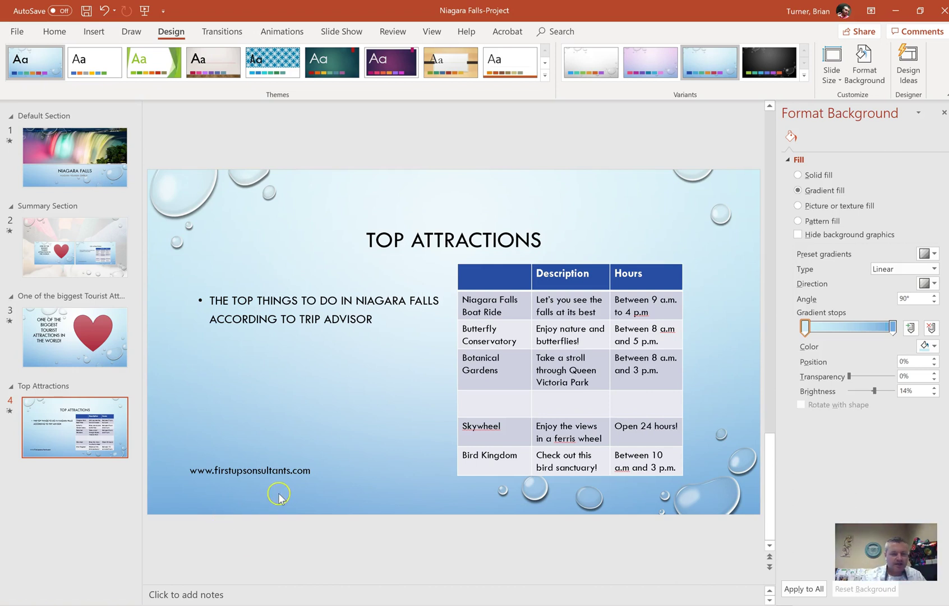
left_click(282, 469)
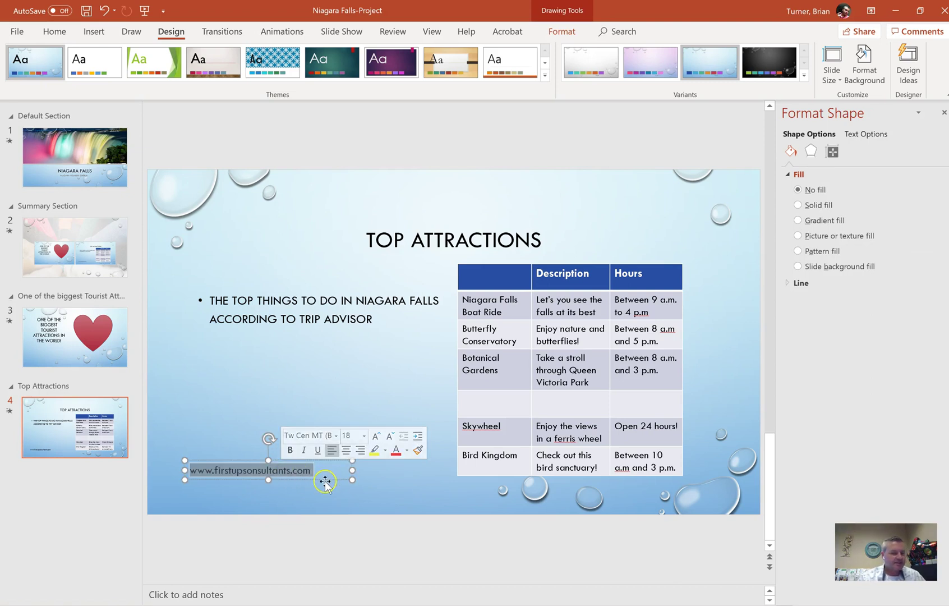
left_click(359, 491)
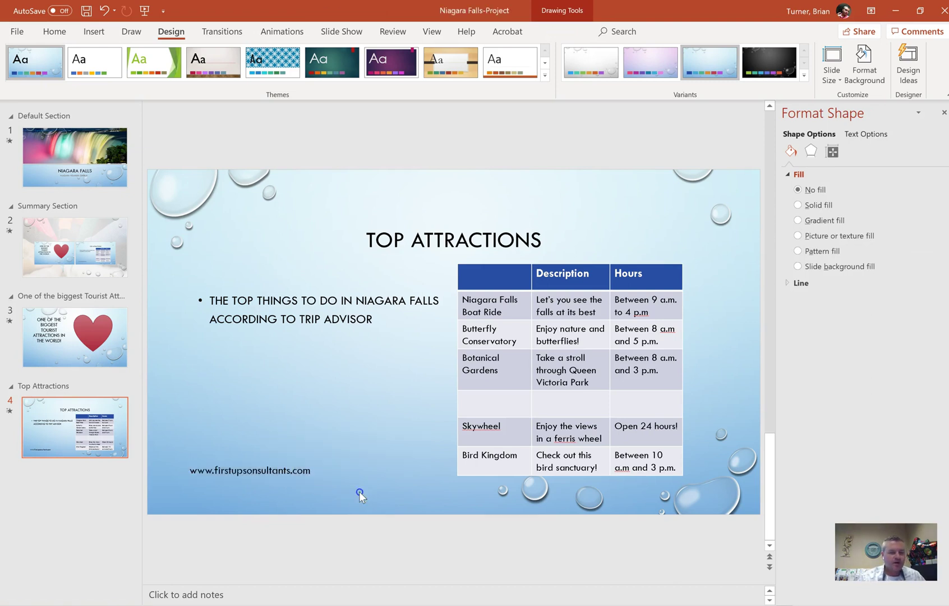
left_click(309, 470)
triple_click(309, 470)
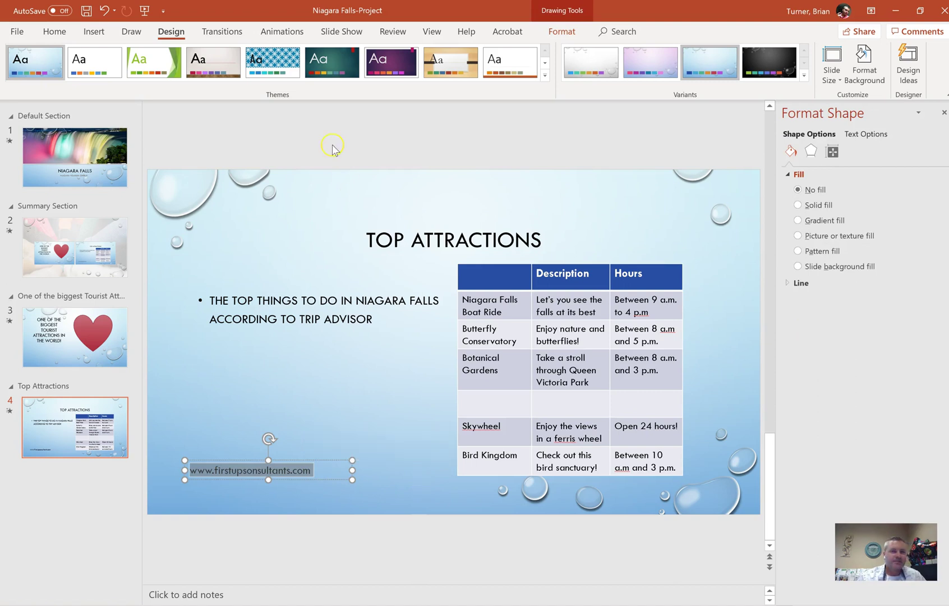
left_click(110, 35)
left_click(519, 82)
left_click(520, 82)
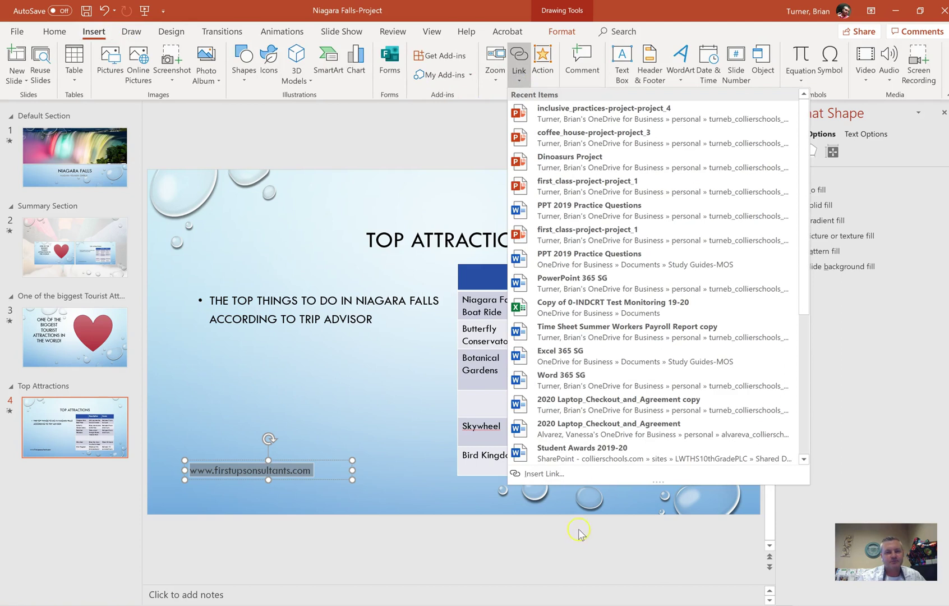
left_click(553, 473)
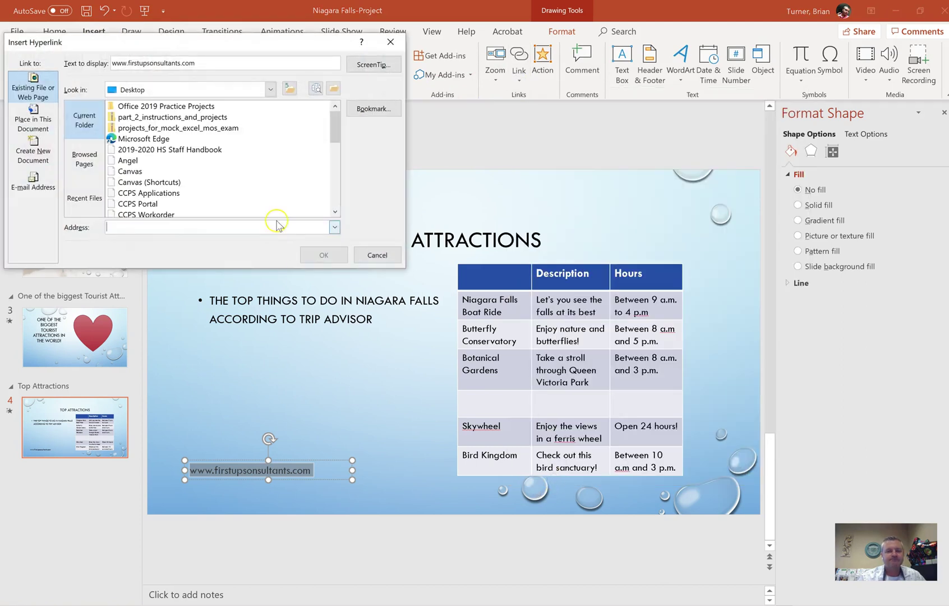
left_click_drag(224, 52, 436, 119)
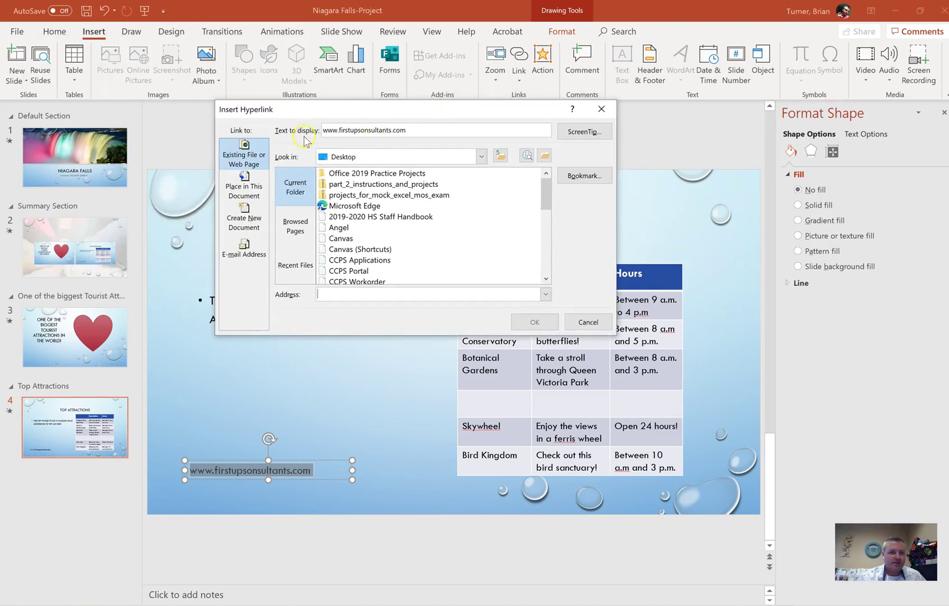
left_click_drag(425, 128, 301, 138)
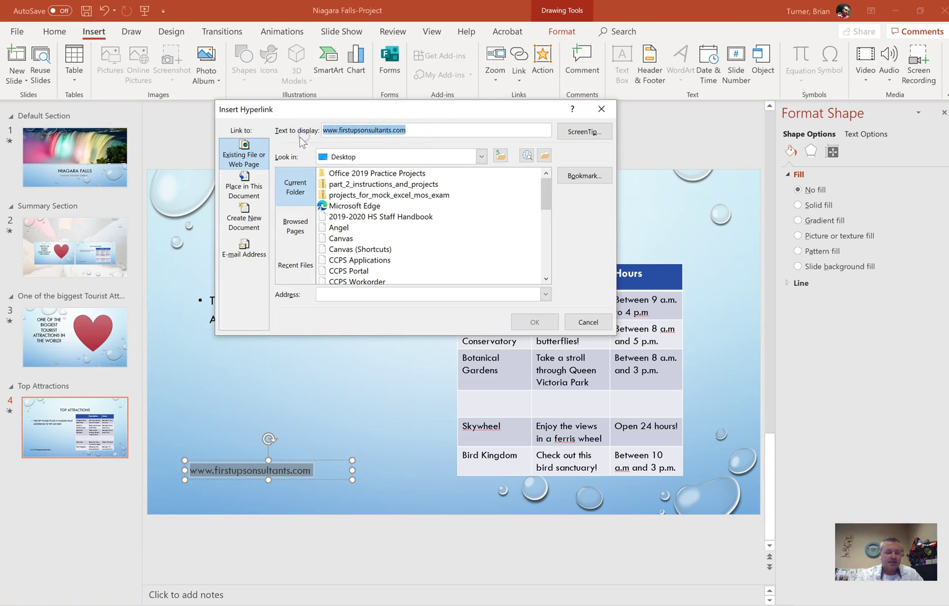
type("Contact Us")
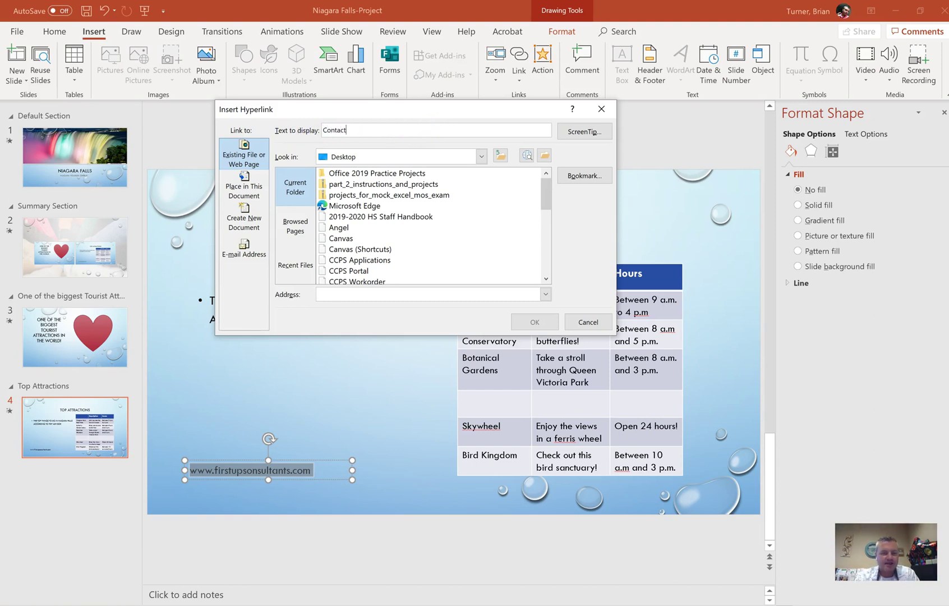
left_click(350, 295)
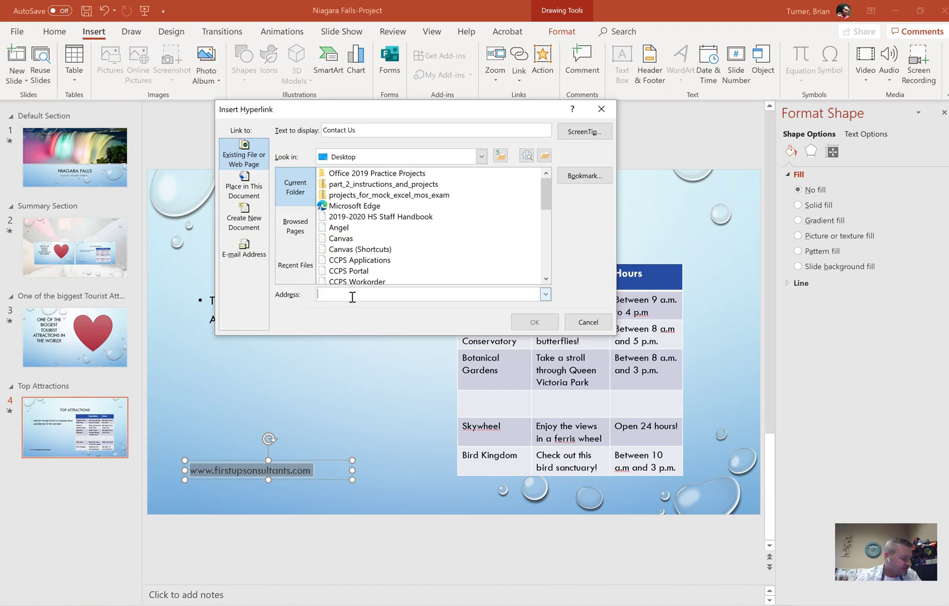
type("www.firstupconsultants")
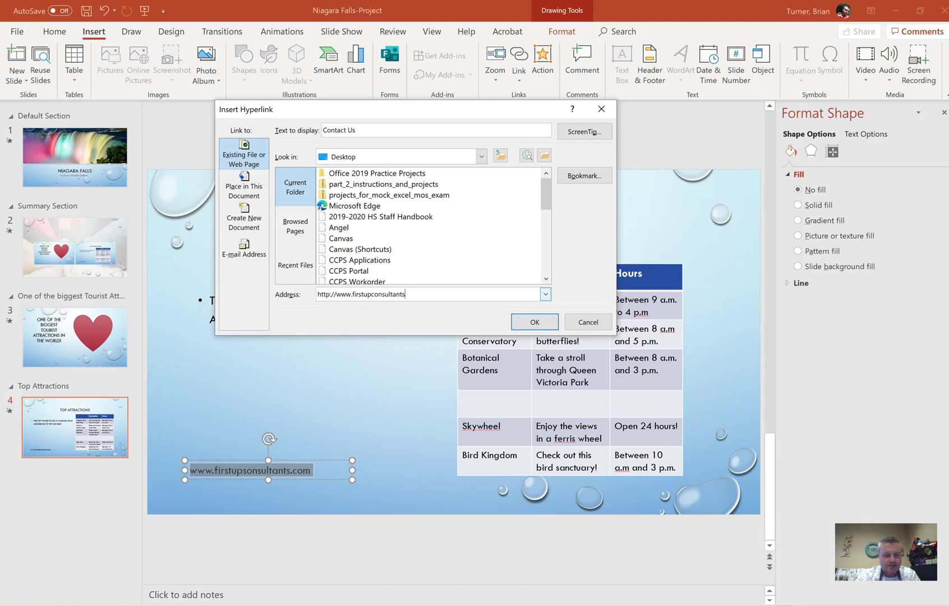
type(".com")
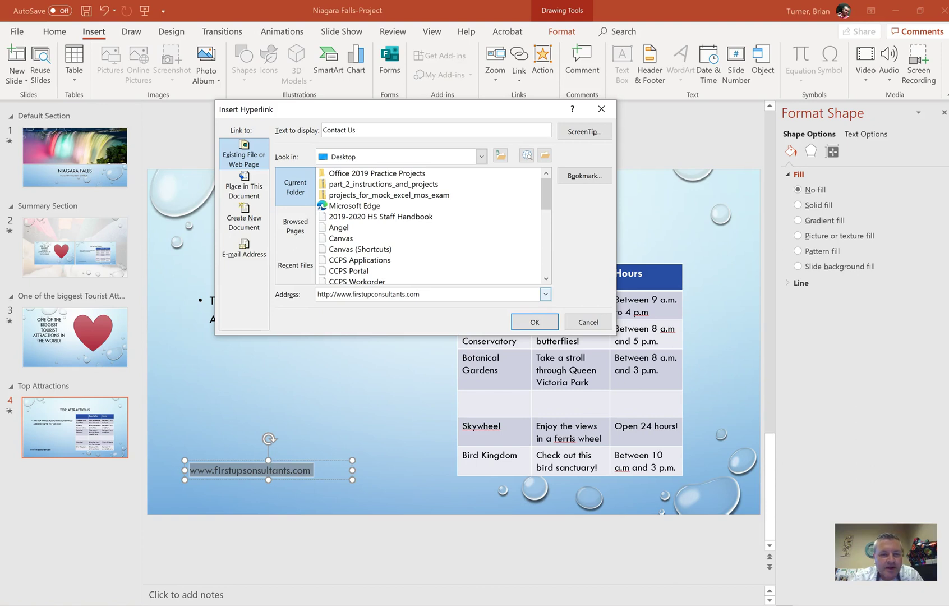
left_click(521, 319)
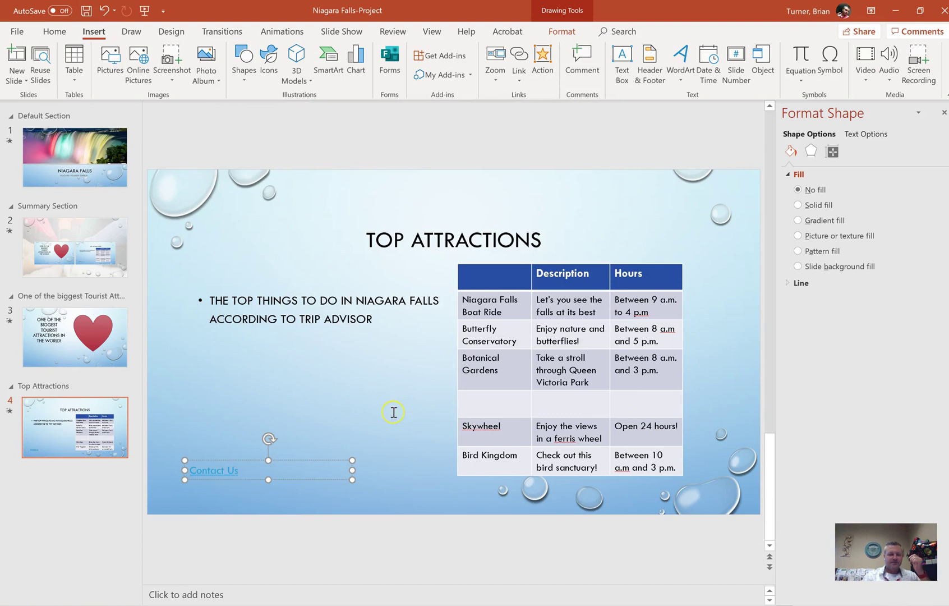
left_click(392, 412)
Close the Format Background pane and list new slide layouts for after slide 4.
left_click(341, 491)
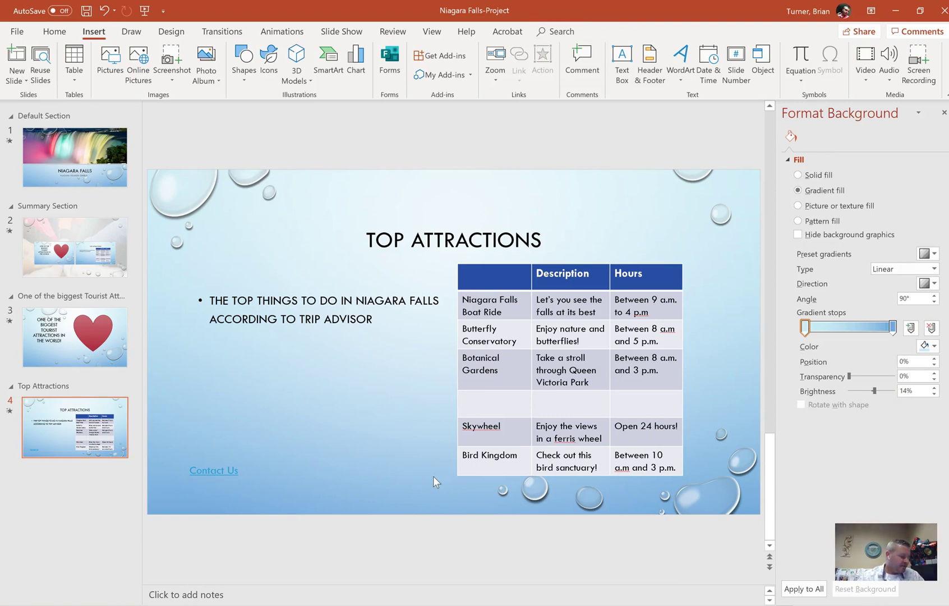
left_click(84, 496)
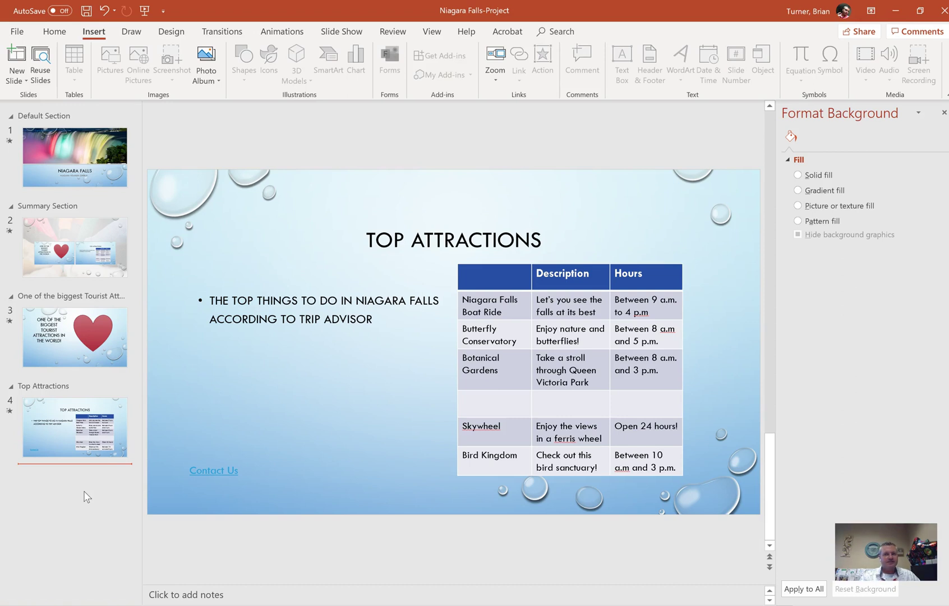
left_click(944, 112)
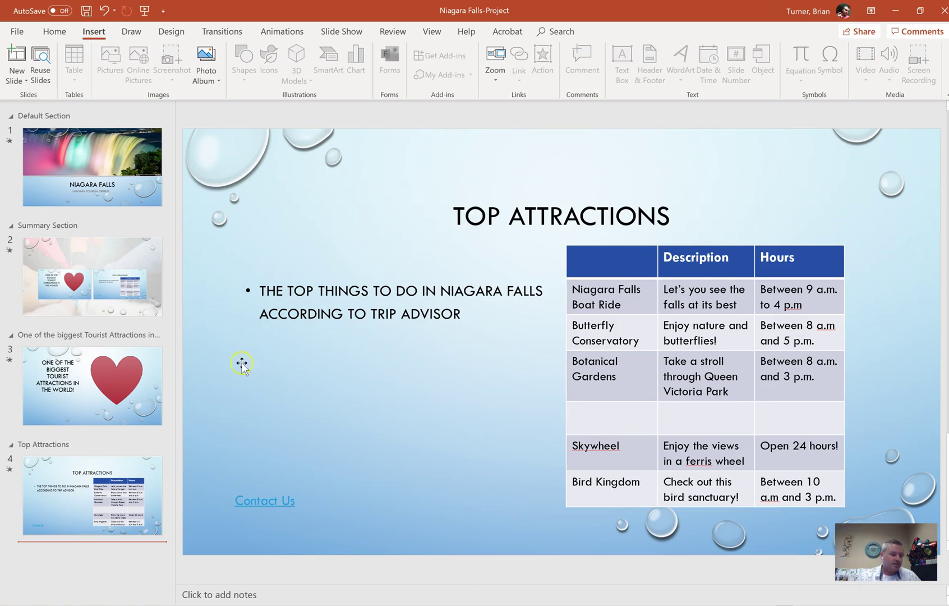
left_click(106, 567)
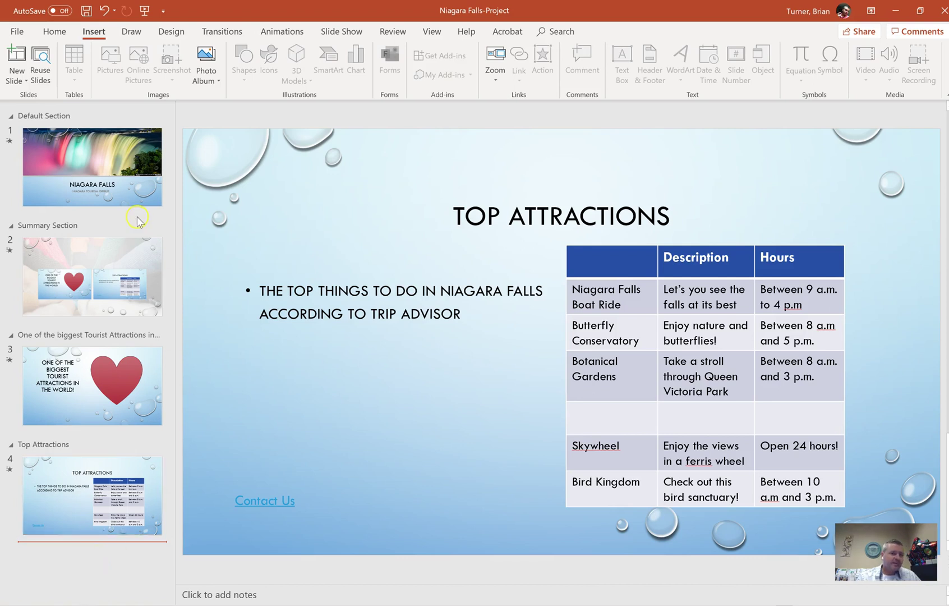
left_click(57, 32)
left_click(17, 75)
Choose Slides from Outline from the Home tab's New Slide menu.
left_click(57, 33)
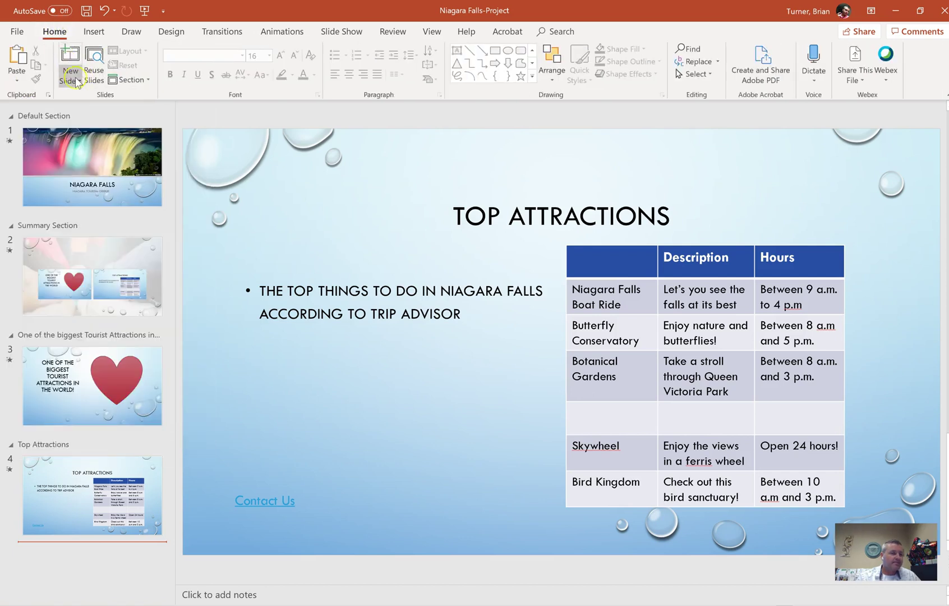
left_click(73, 82)
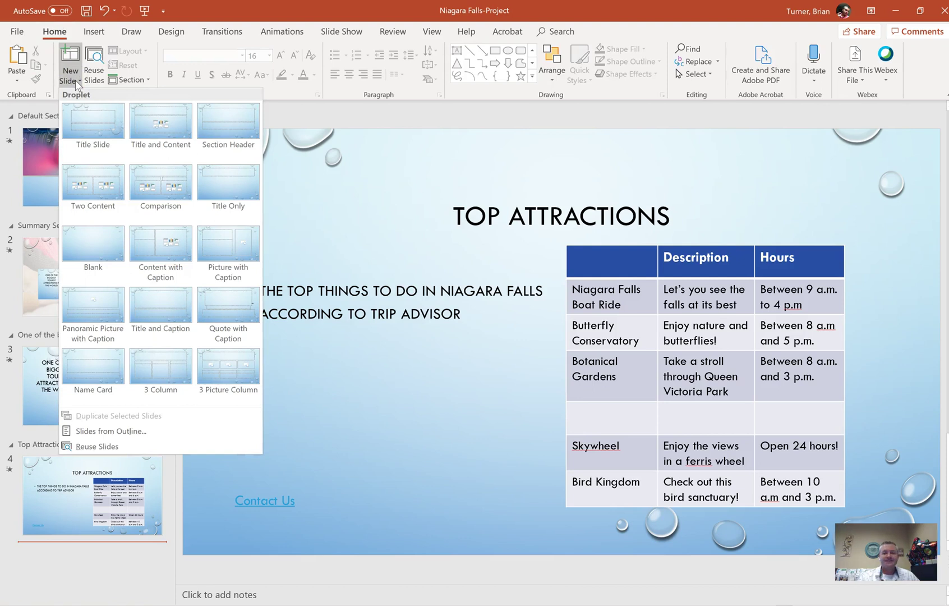
left_click(106, 435)
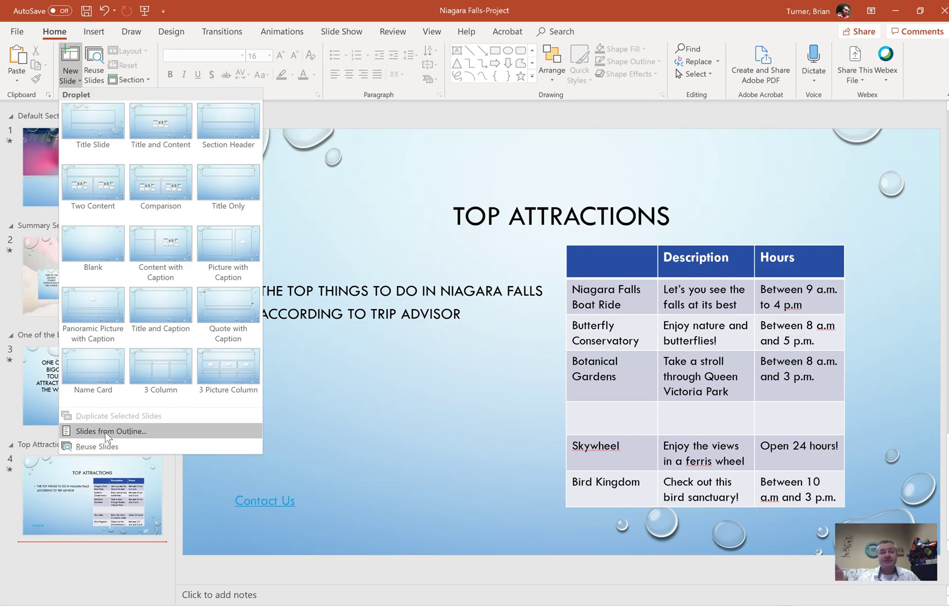
left_click(111, 449)
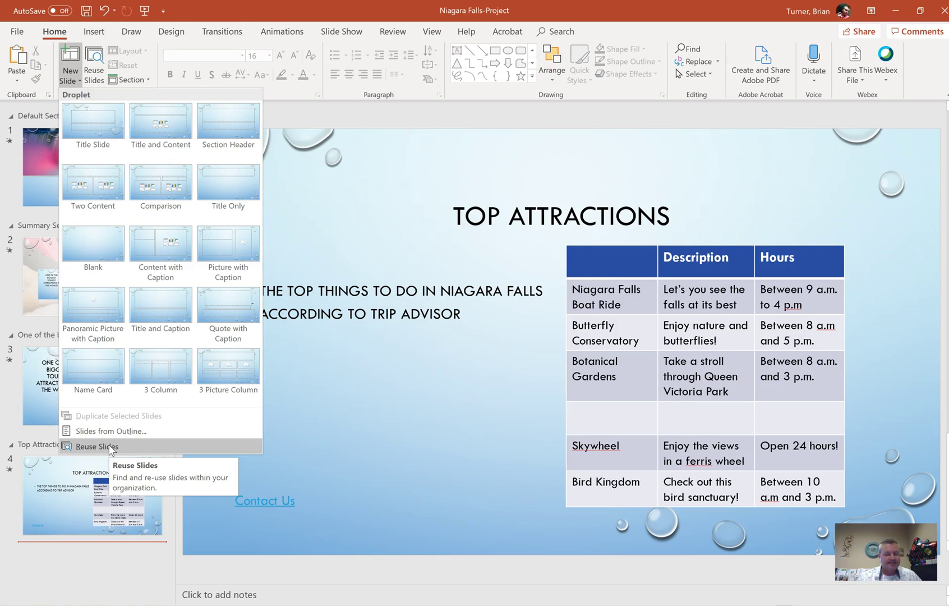
left_click(205, 431)
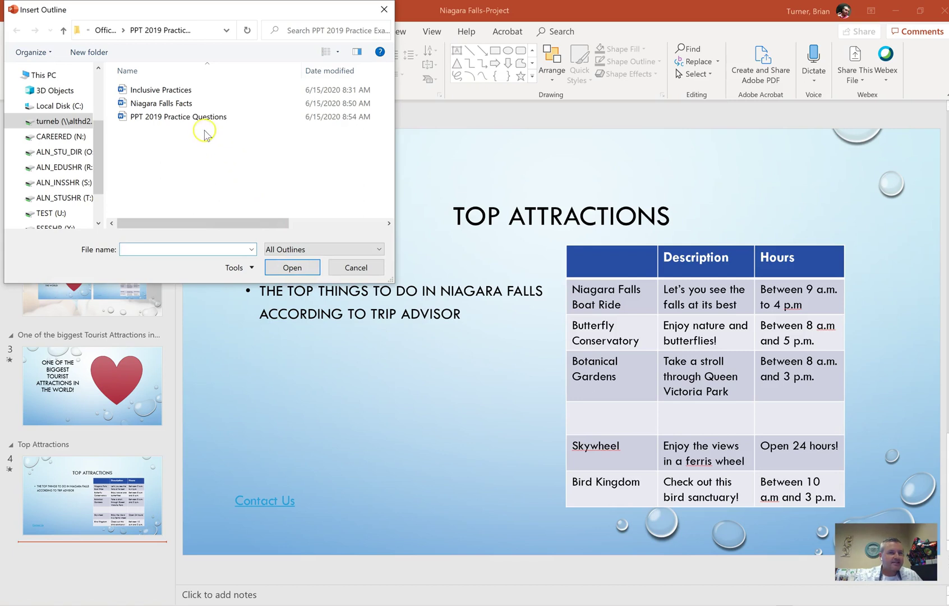
Insert the Niagara Falls Facts outline as new slides after slide 4.
left_click(199, 104)
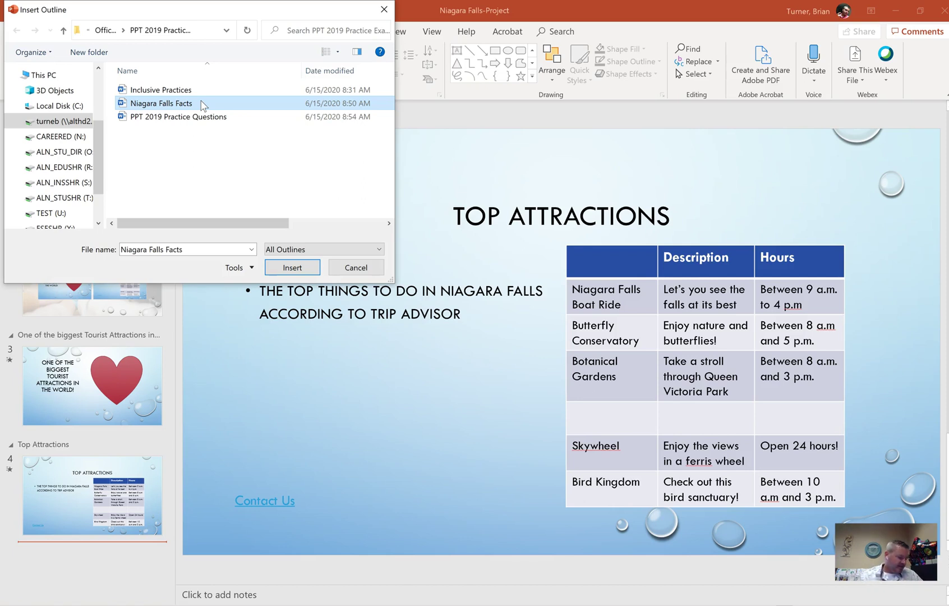
double_click(201, 103)
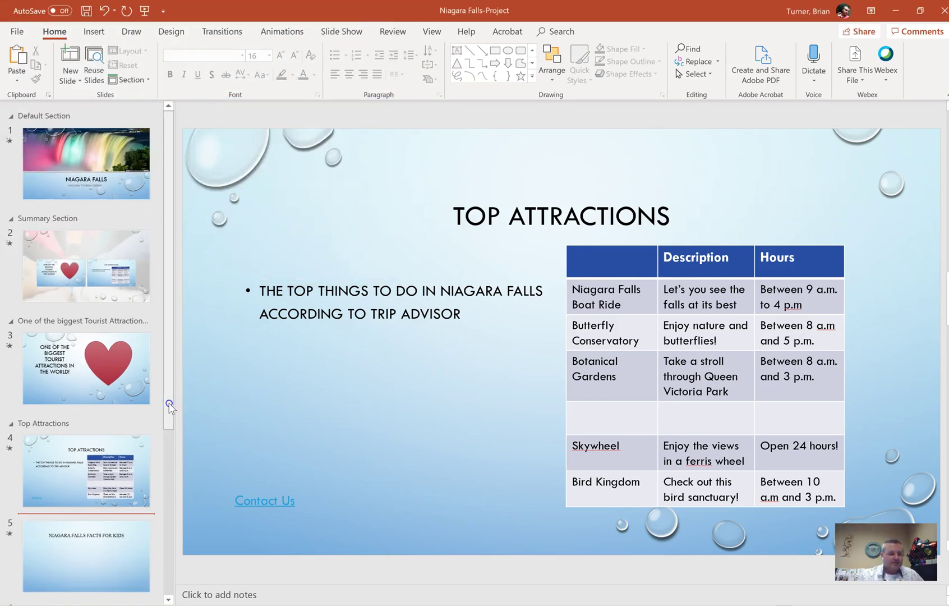
Review new slides 5–8, then return to the NIAGARA FALLS FACTS FOR KIDS slide.
left_click_drag(169, 404, 168, 568)
left_click(102, 409)
left_click(95, 307)
left_click(101, 390)
left_click(104, 446)
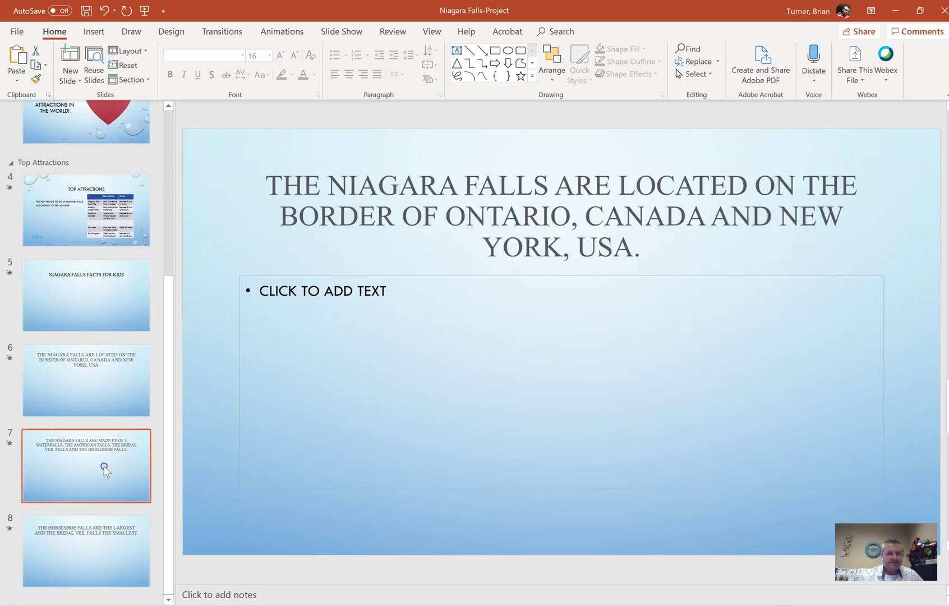
left_click(106, 533)
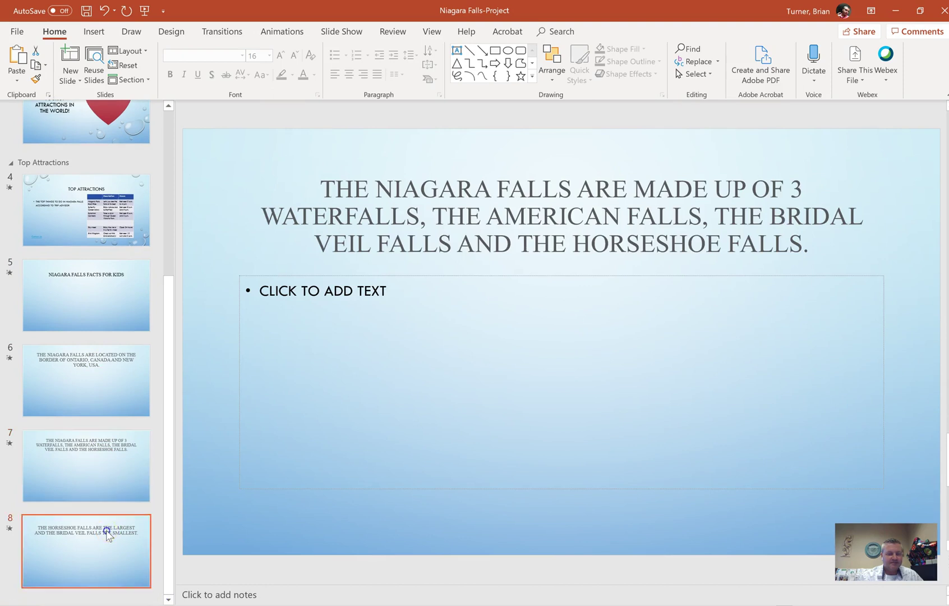
left_click(101, 290)
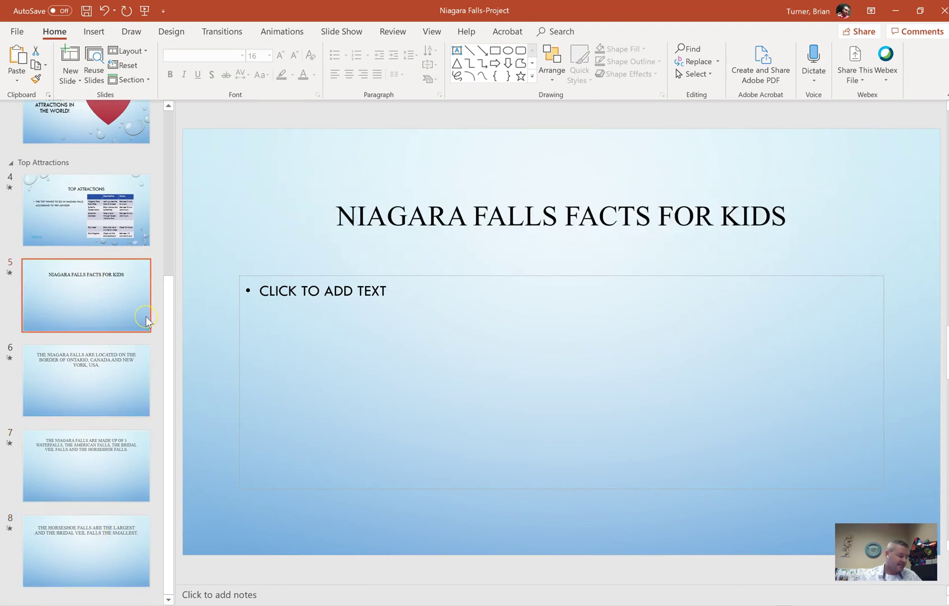